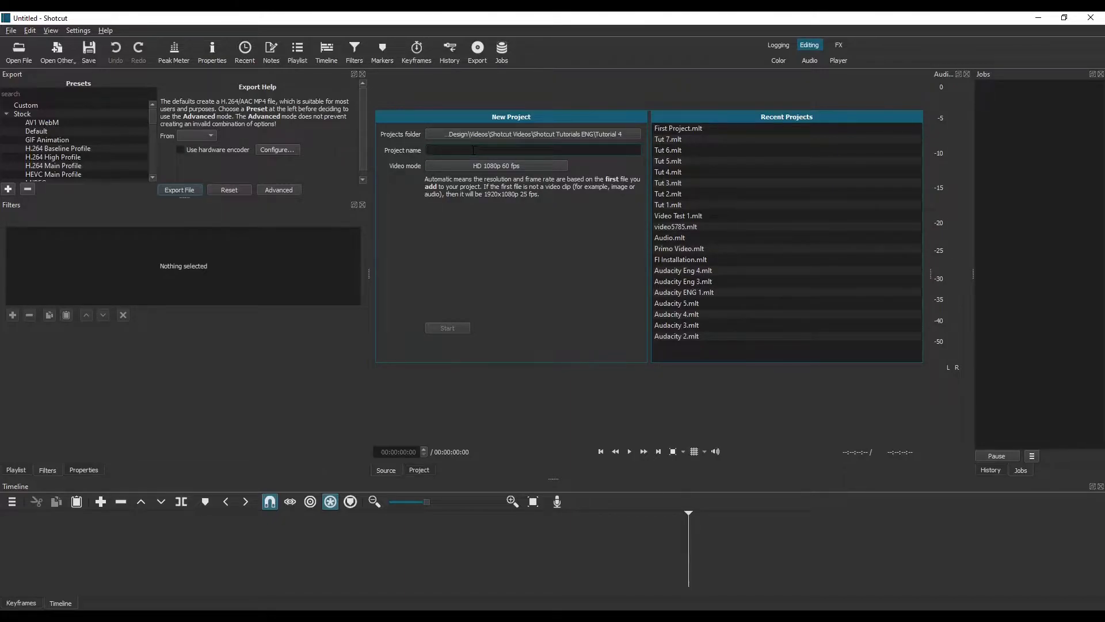
Create a project named Audio and place LOFI.mp3 from the Video Assets folder at the start of the timeline.
type("Audio")
left_click(444, 325)
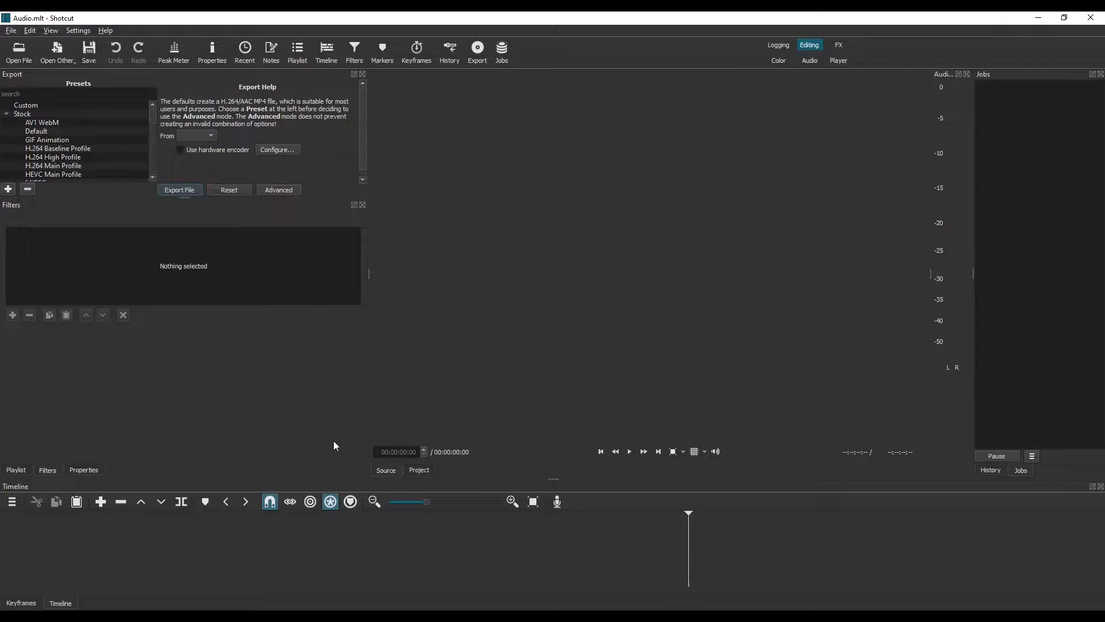
left_click(367, 616)
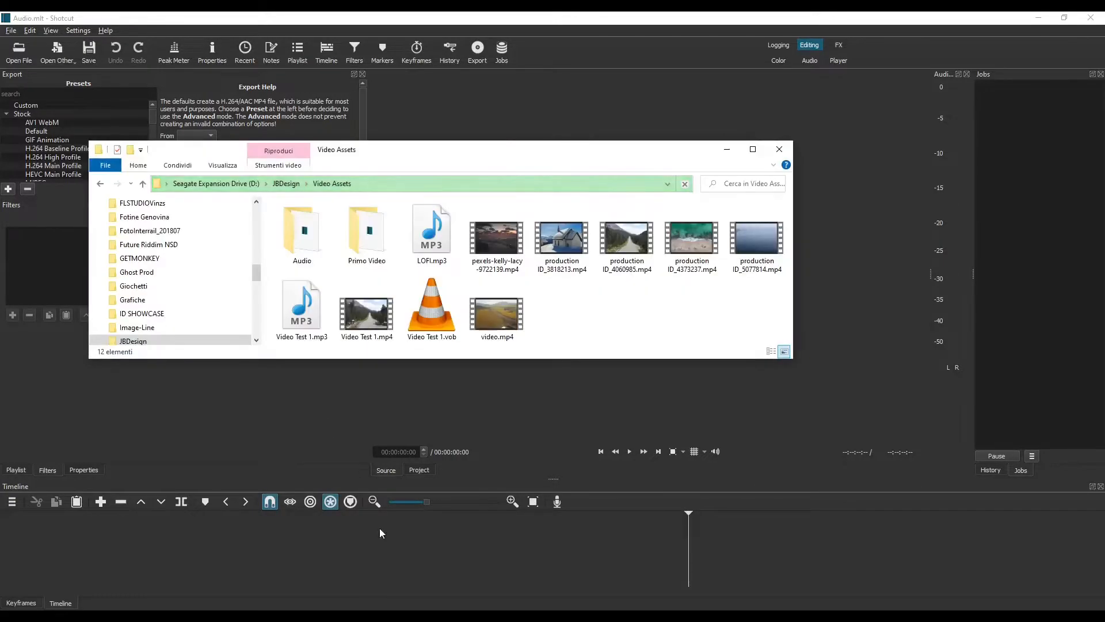
left_click_drag(432, 254, 42, 544)
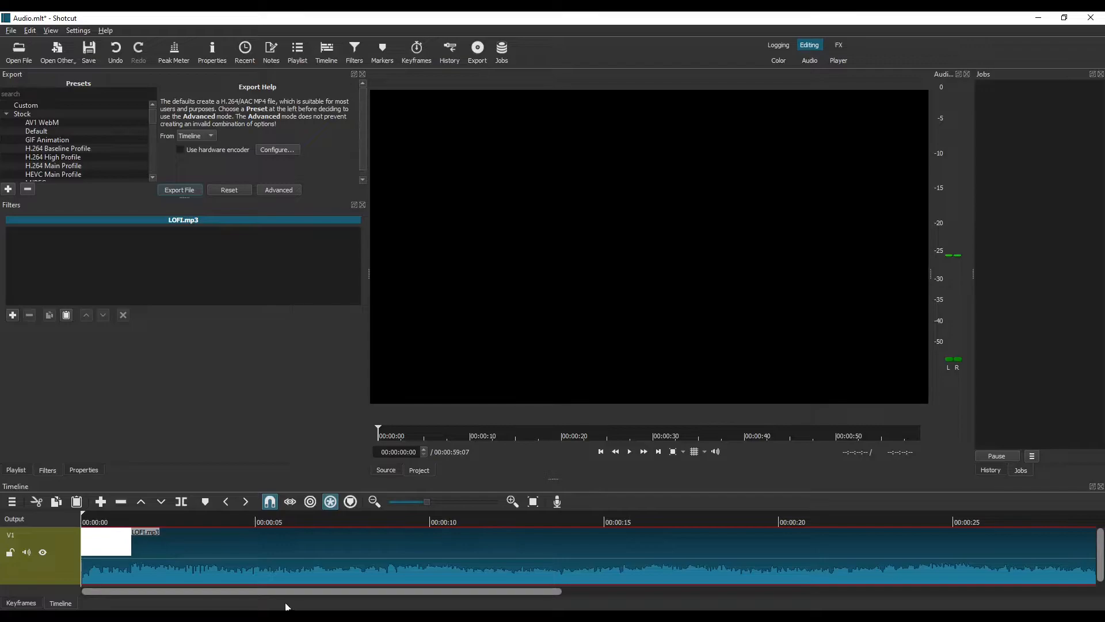
Play the opening seconds of the music on the timeline and return the playhead to the start.
key("space")
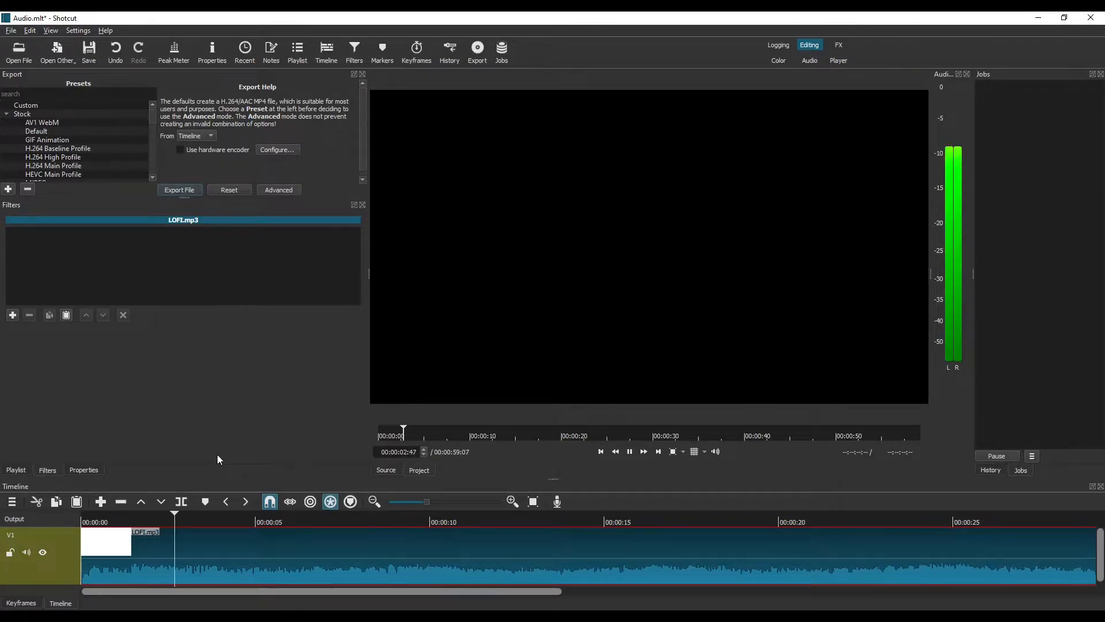
left_click(185, 516)
left_click_drag(185, 516, 61, 518)
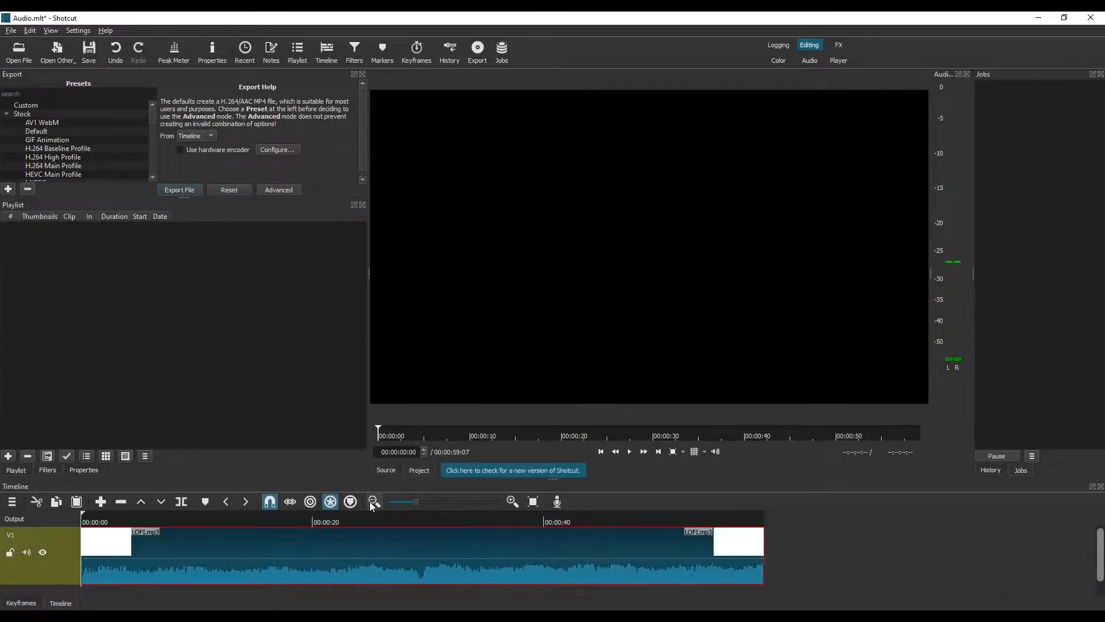
Preview LOFI.mp3 in the source player with play, fast forward, rewind and pause, and return to its beginning.
left_click(379, 469)
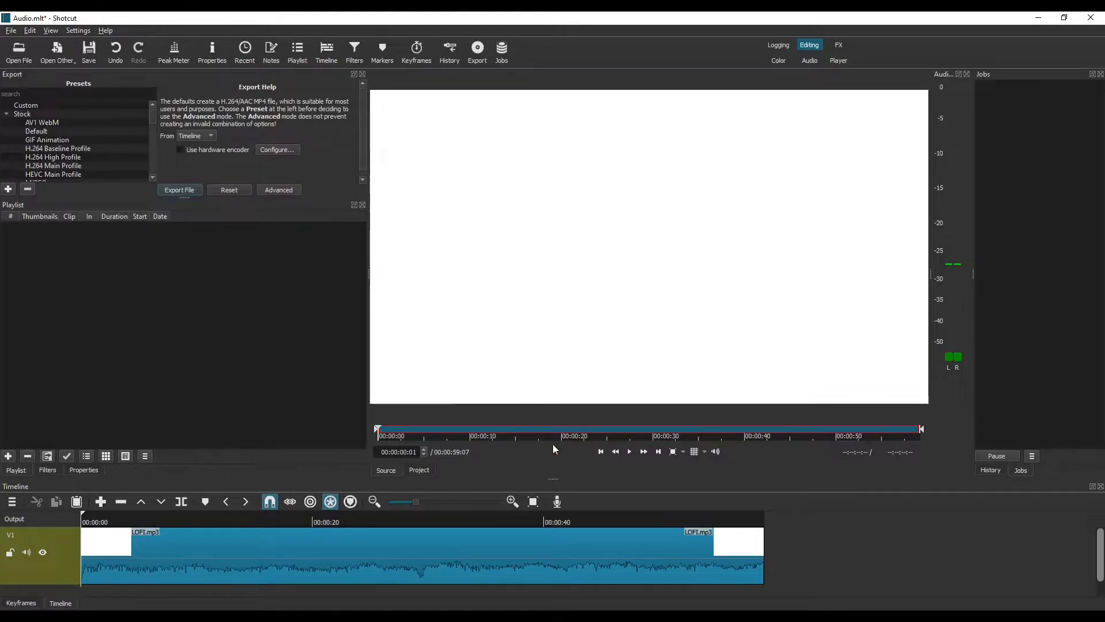
left_click(628, 452)
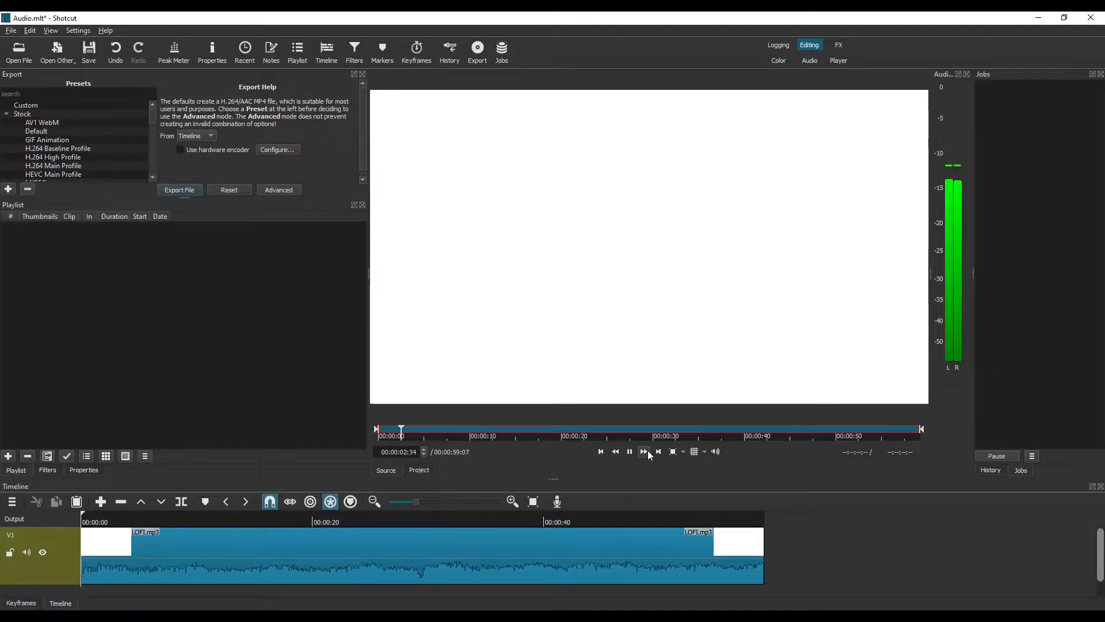
left_click(645, 451)
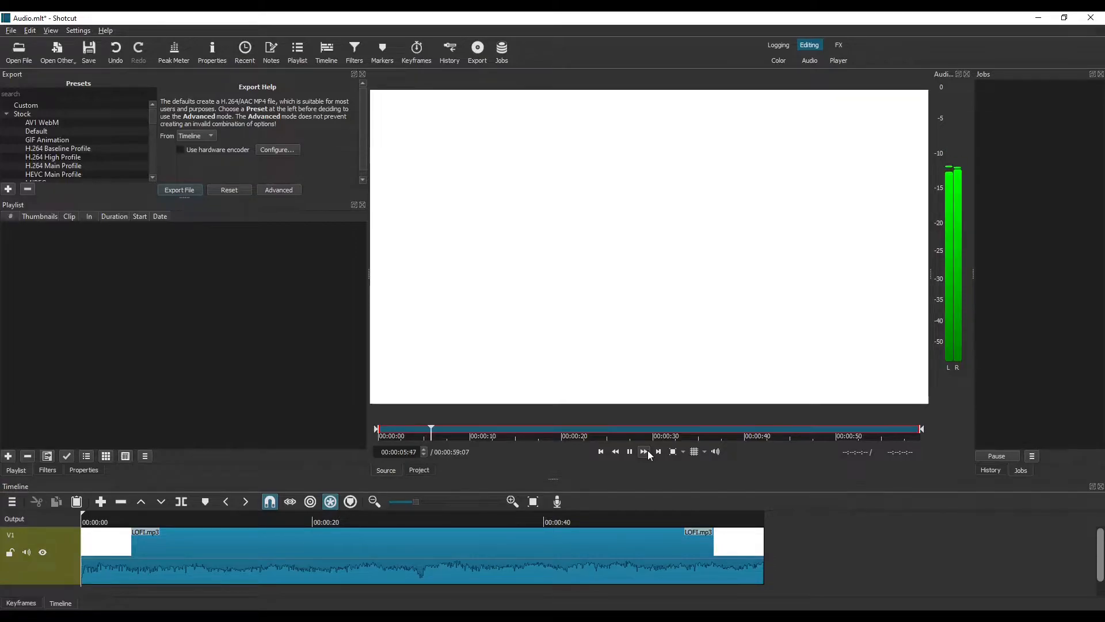
left_click(616, 451)
left_click(629, 452)
left_click(630, 451)
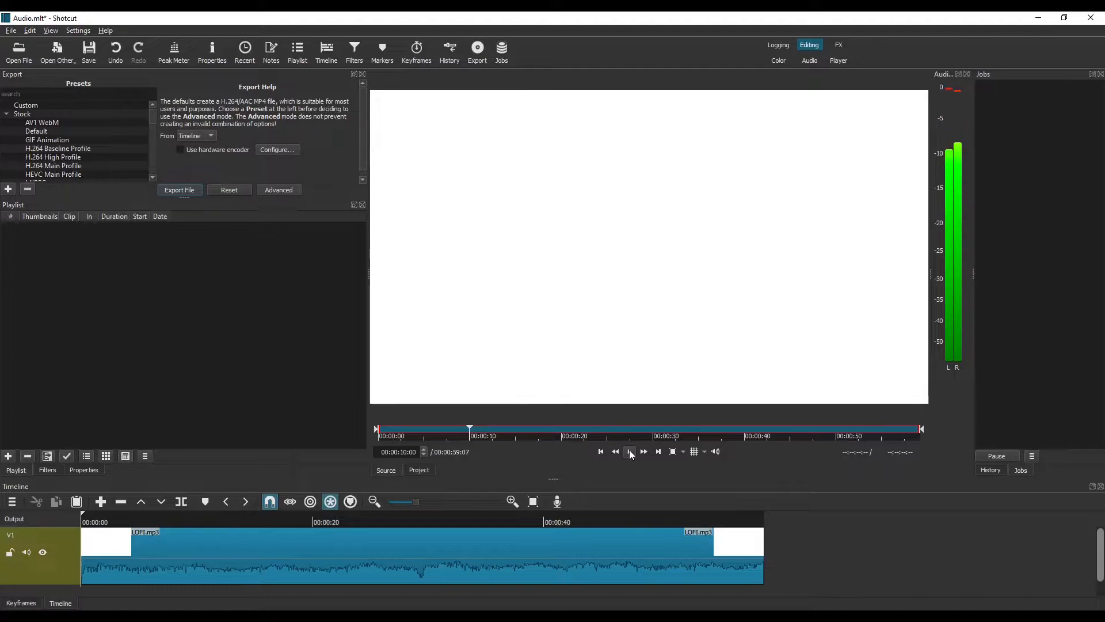
left_click(600, 452)
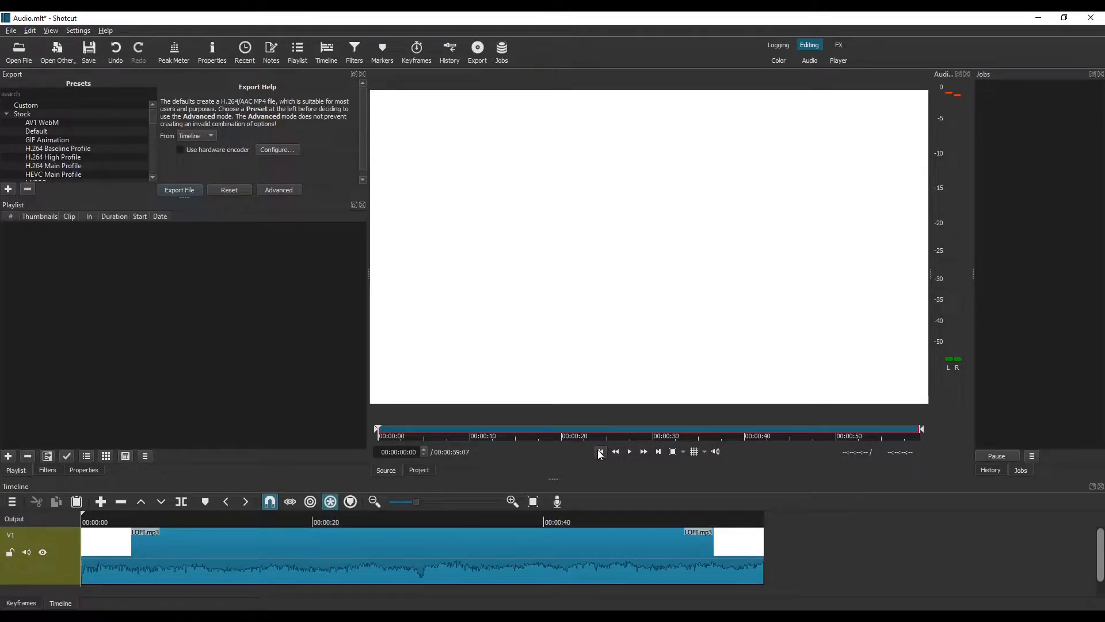
Check the in and out trim markers of LOFI.mp3 in the source player and return to the timeline clip.
mouse_move(377, 429)
left_mouse_down()
mouse_move(470, 437)
mouse_move(374, 432)
left_mouse_up()
mouse_move(920, 426)
left_mouse_down()
mouse_move(874, 428)
mouse_move(934, 427)
left_mouse_up()
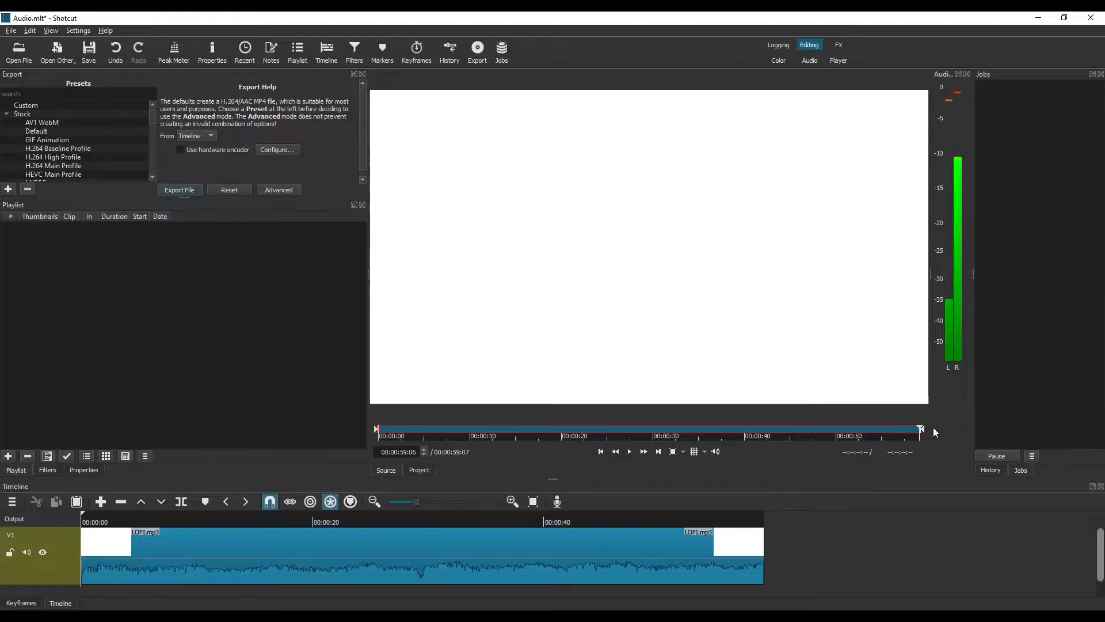
left_click(167, 530)
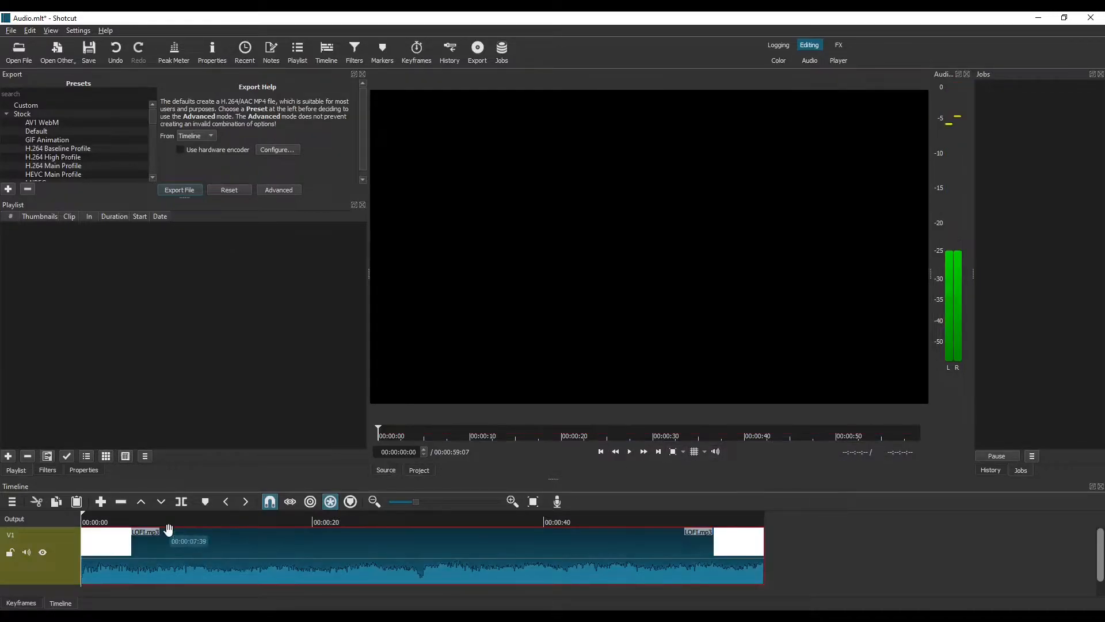
Add video.mp4, production ID_4060985.mp4 and the Pexels 9722139 clip from the Video Assets folder to the playlist.
left_click(352, 587)
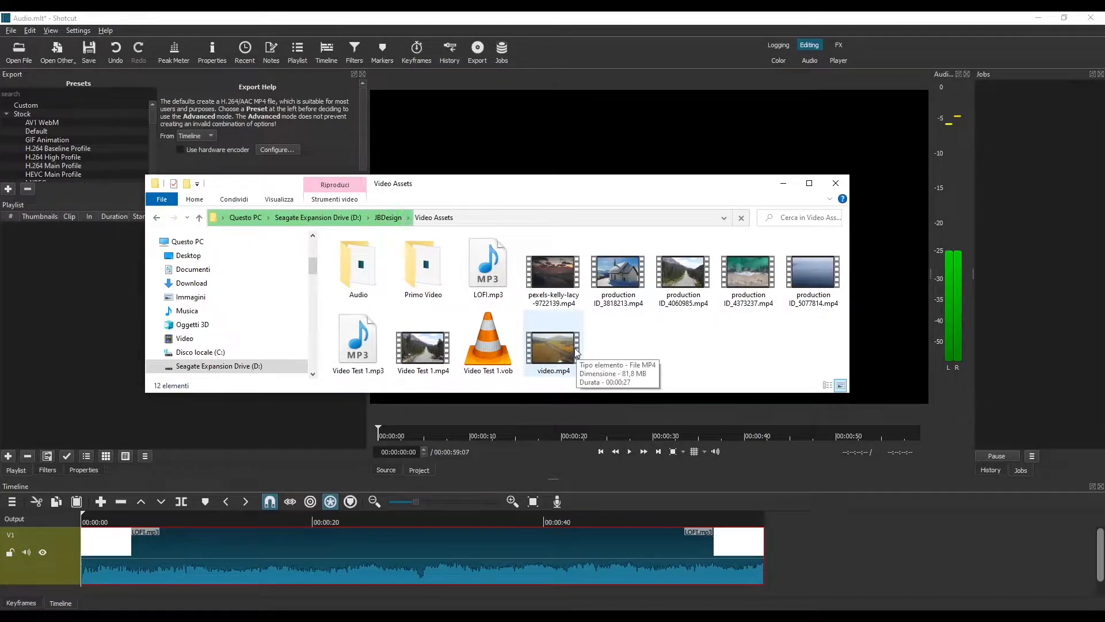
left_click(576, 353)
left_click_drag(577, 352, 47, 288)
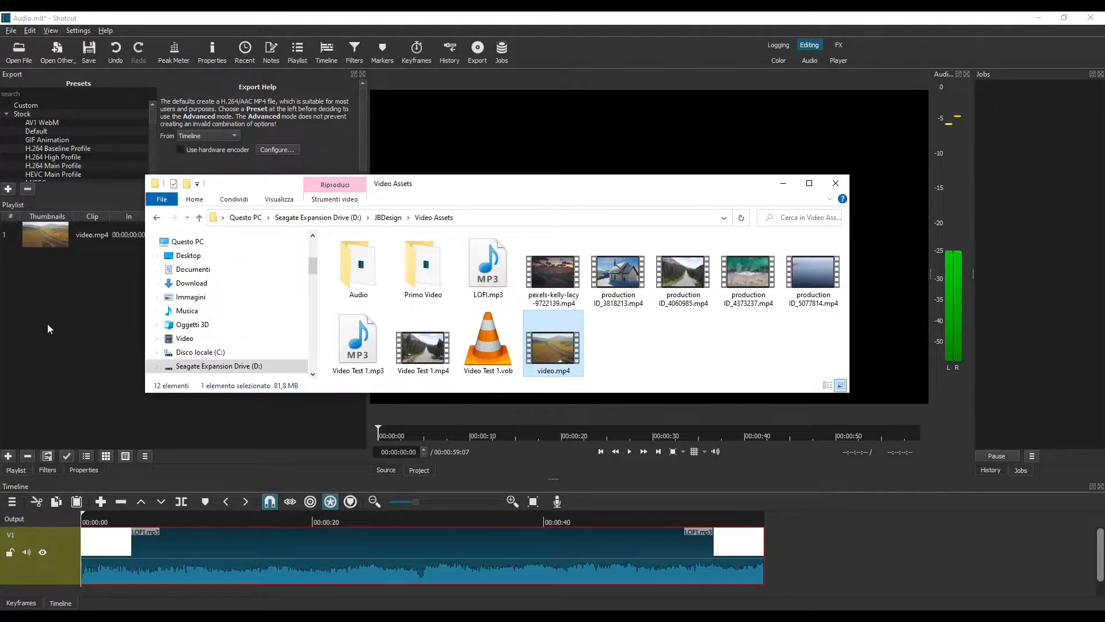
left_click_drag(701, 281, 51, 329)
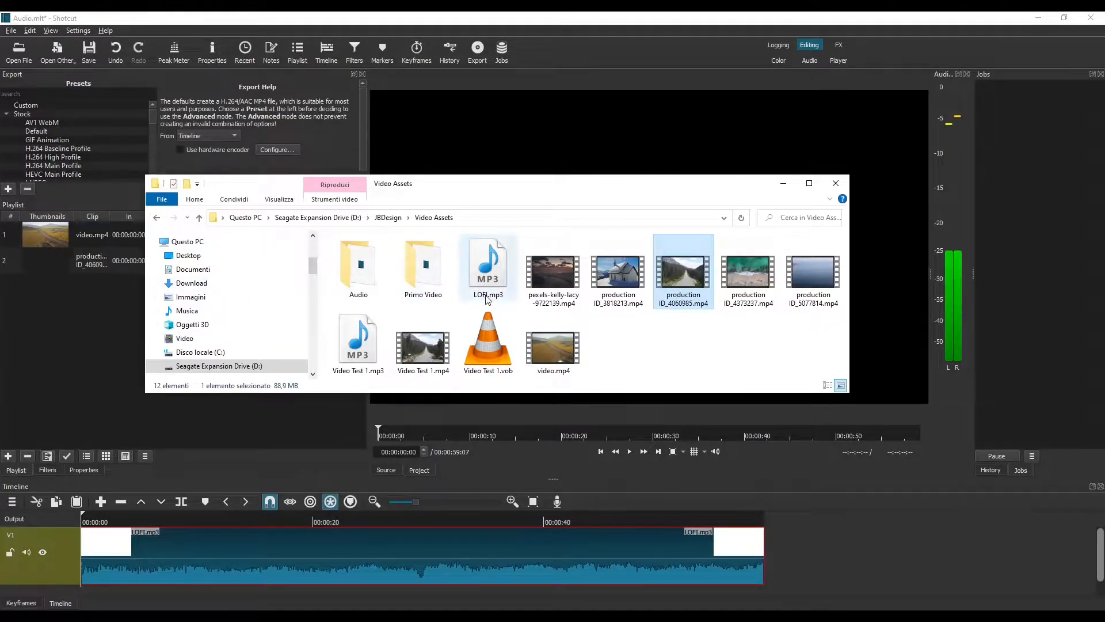
left_click_drag(553, 277, 51, 330)
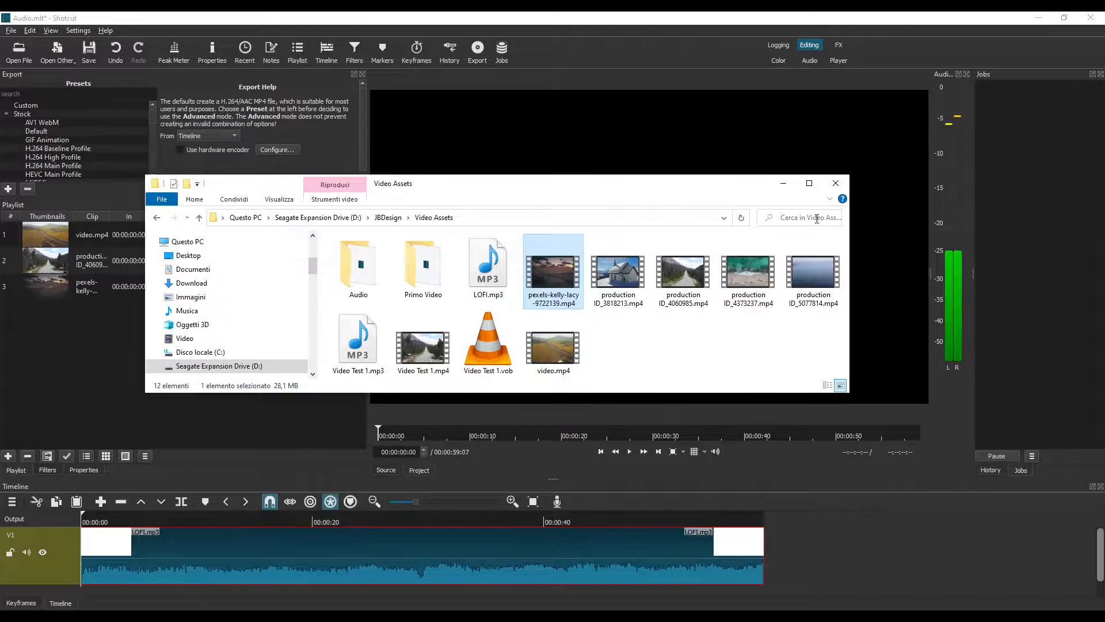
left_click(839, 188)
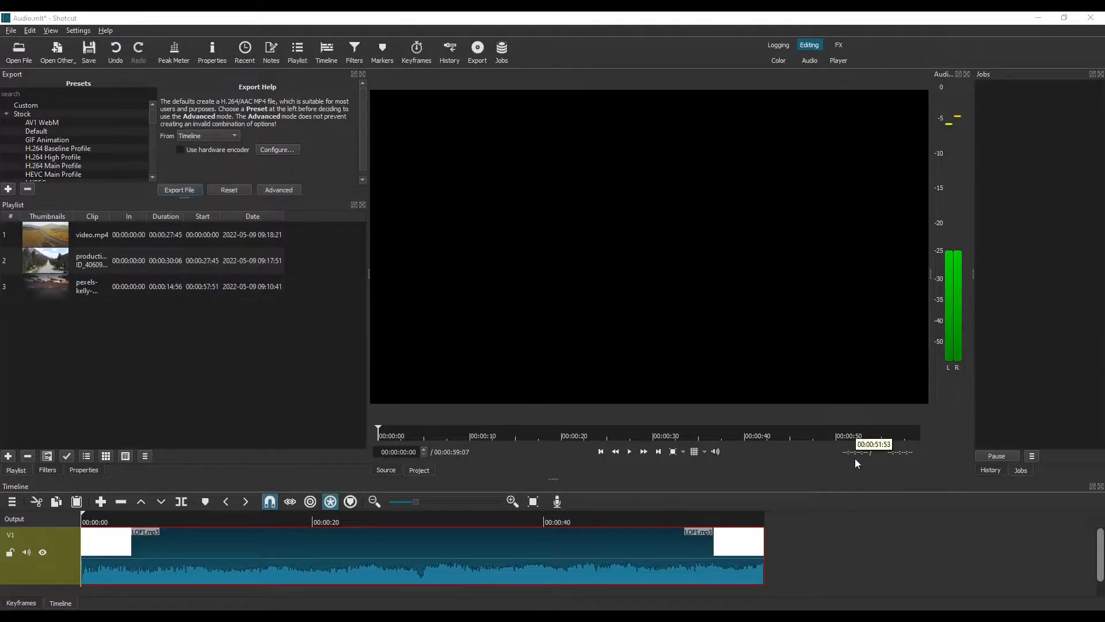
Add a new video track above the V1 music track.
left_click(836, 545)
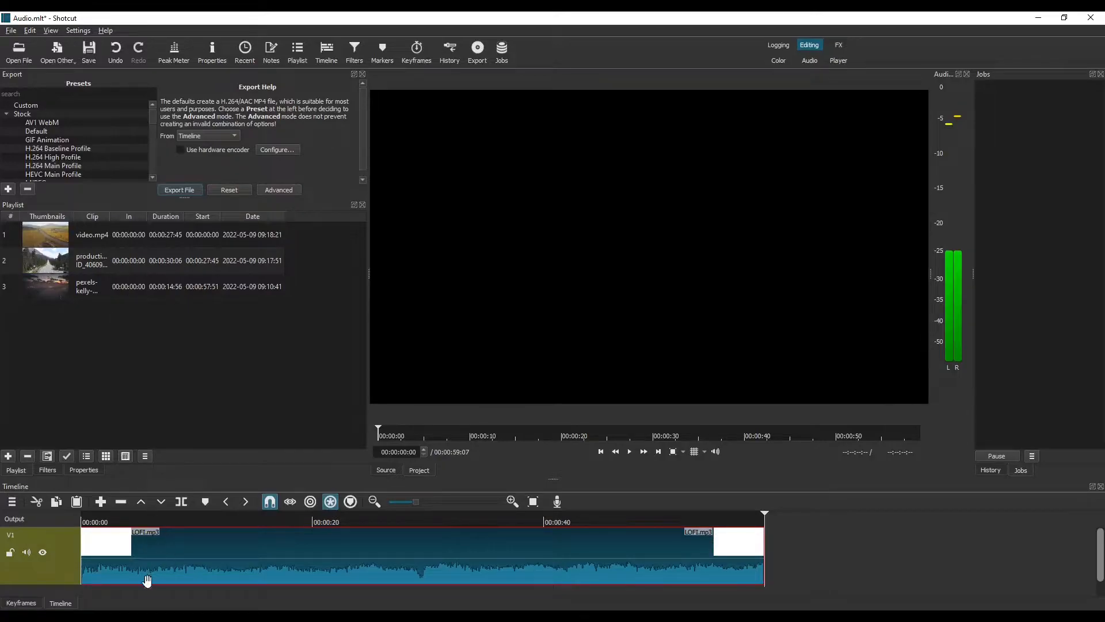
left_click(68, 548)
right_click(68, 548)
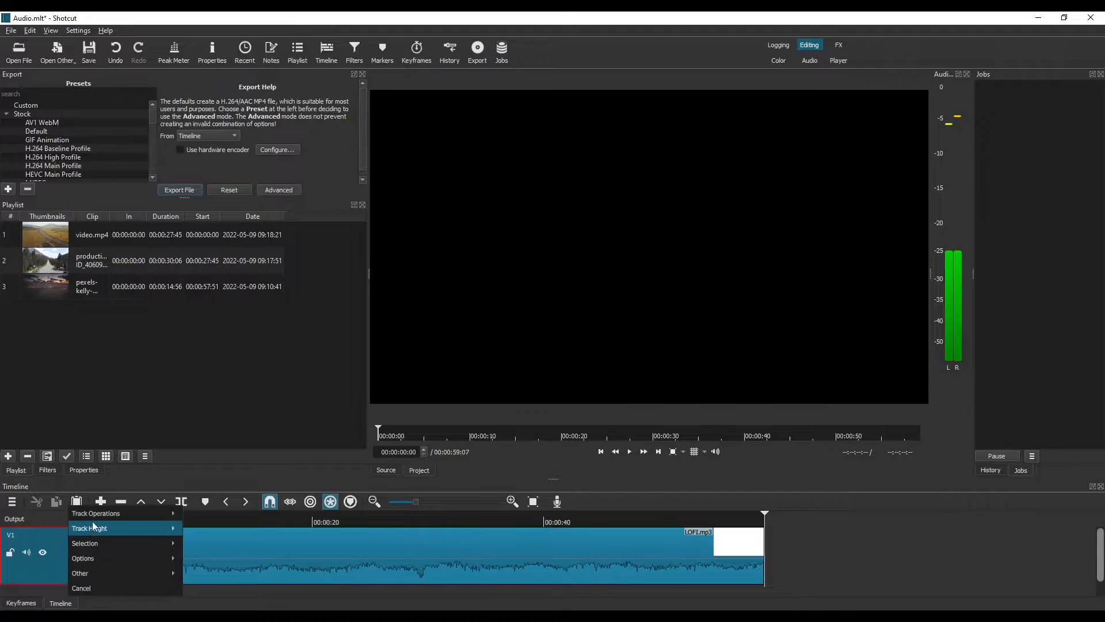
mouse_move(97, 513)
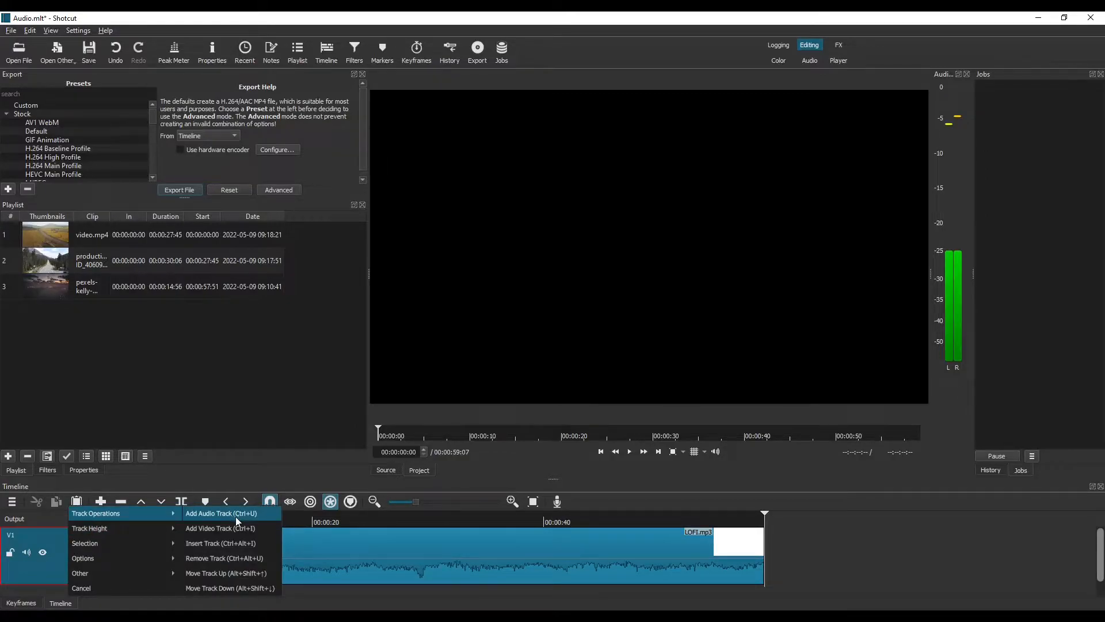
left_click(212, 530)
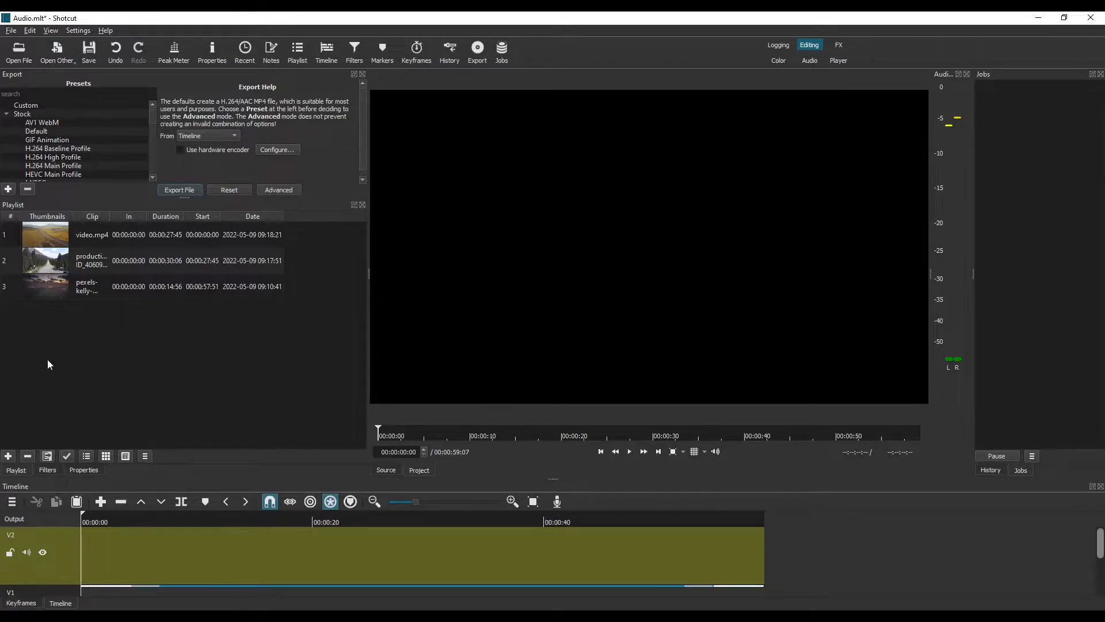
Place video.mp4 at the start of track V2 and production ID_4060985.mp4 directly after it.
left_click_drag(49, 236, 81, 555)
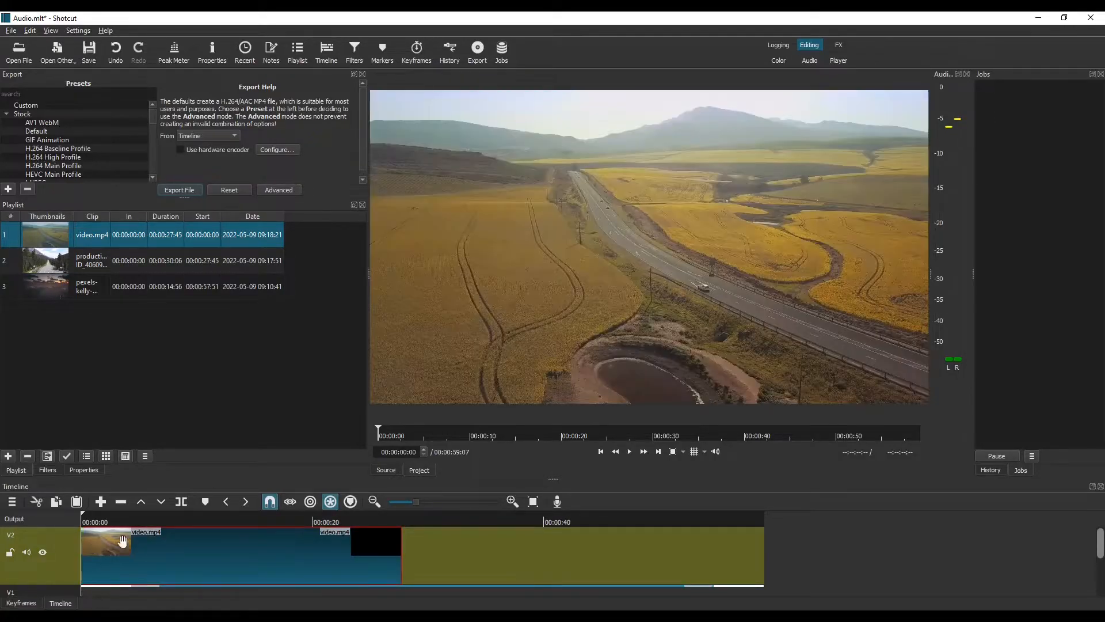
left_click_drag(57, 260, 405, 552)
left_click_drag(1101, 538, 1102, 566)
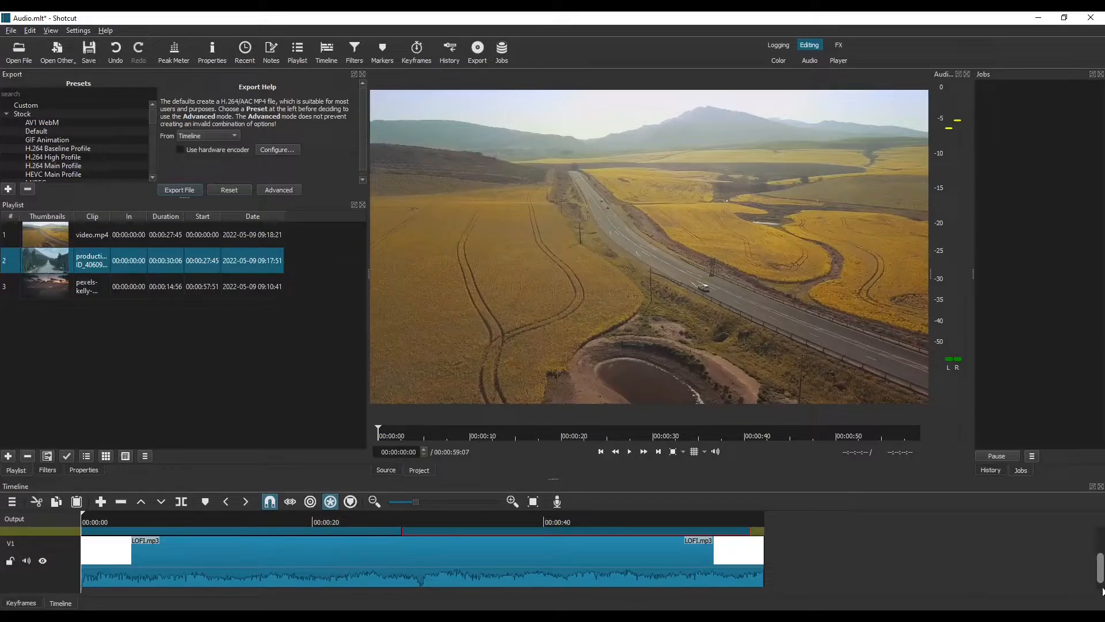
scroll(1102, 572, "up", 3)
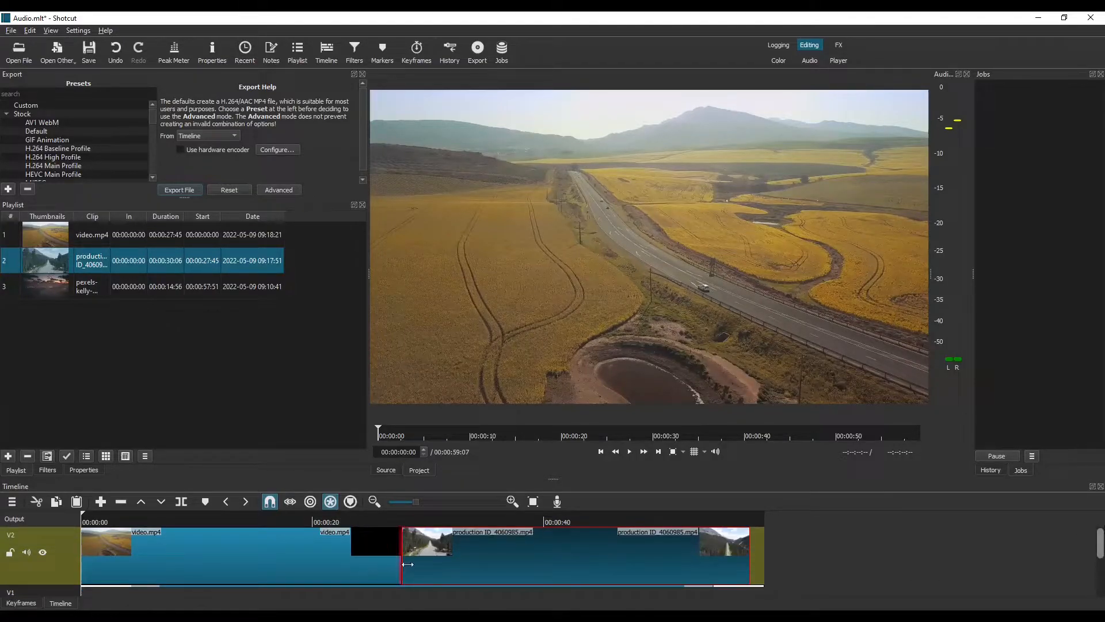
Shorten both V2 clips to about 18 seconds each and move production ID_4060985.mp4 up against the end of video.mp4.
left_click_drag(400, 562, 278, 567)
left_click_drag(474, 544, 359, 549)
left_click_drag(621, 553, 485, 554)
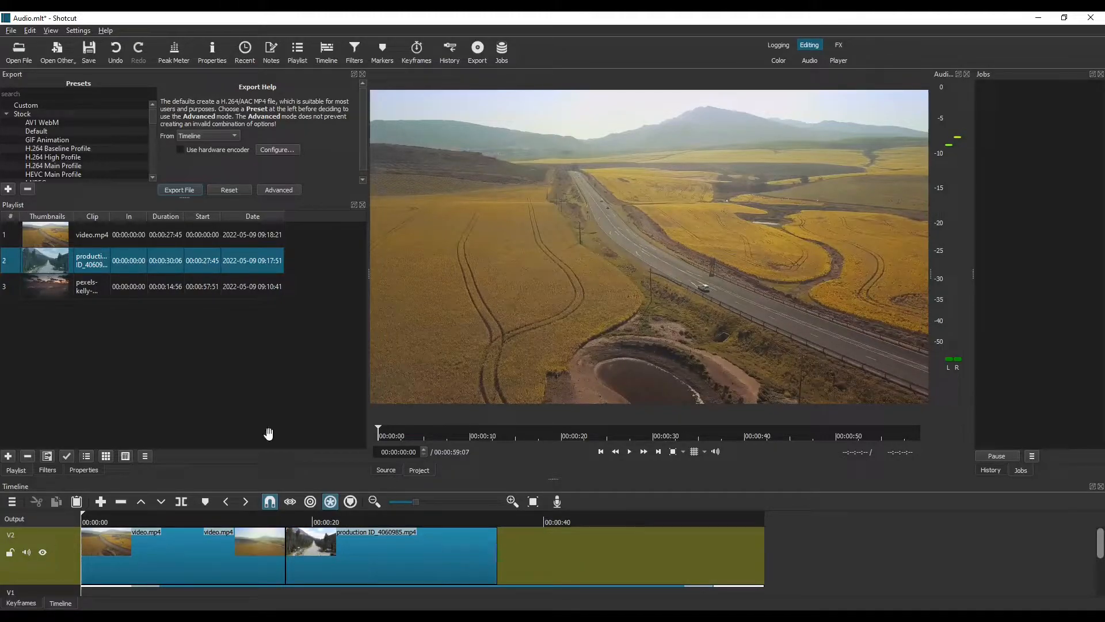
Add the Pexels 9722139 clip on V2 so it ends with the music, and adjust the other two clips to close the gaps.
left_click_drag(55, 287, 591, 567)
left_click_drag(444, 555, 593, 553)
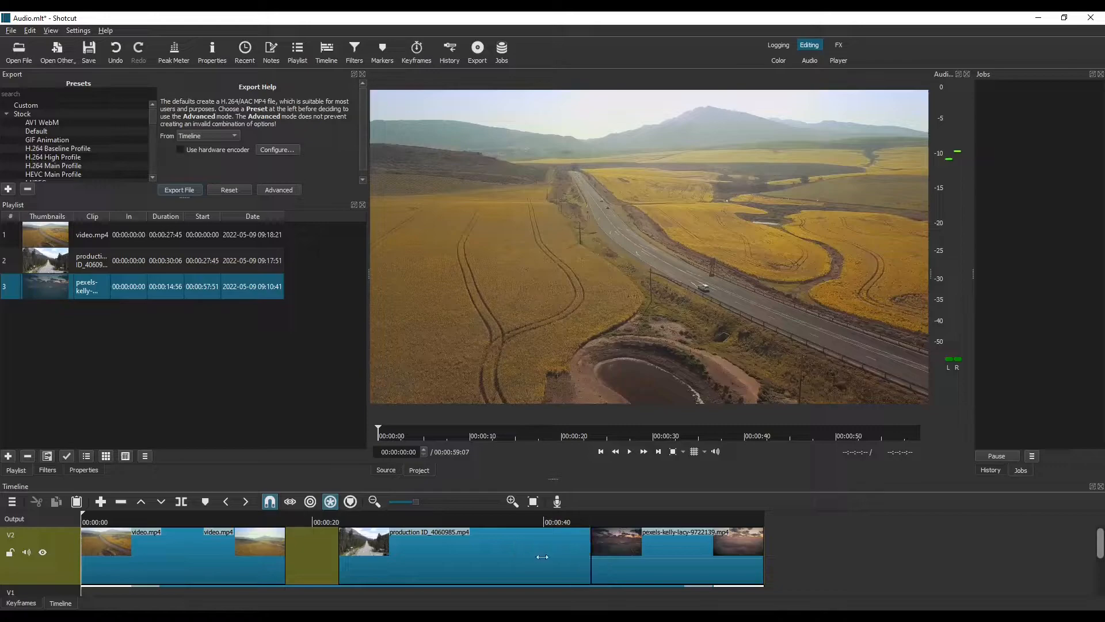
left_click_drag(285, 558, 343, 557)
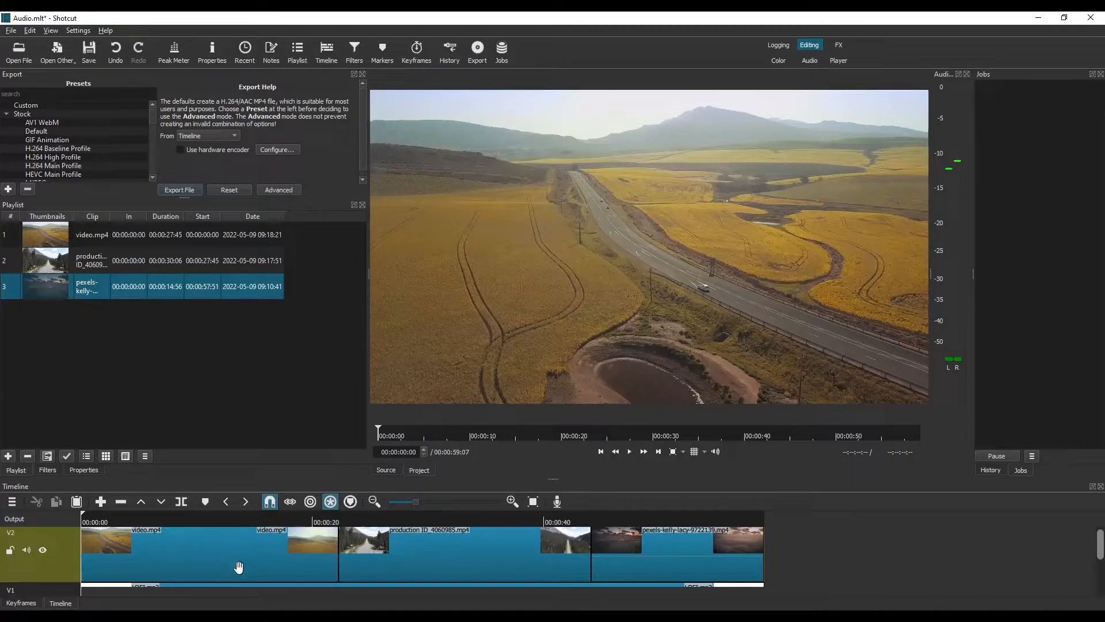
scroll(1100, 551, "down", 2)
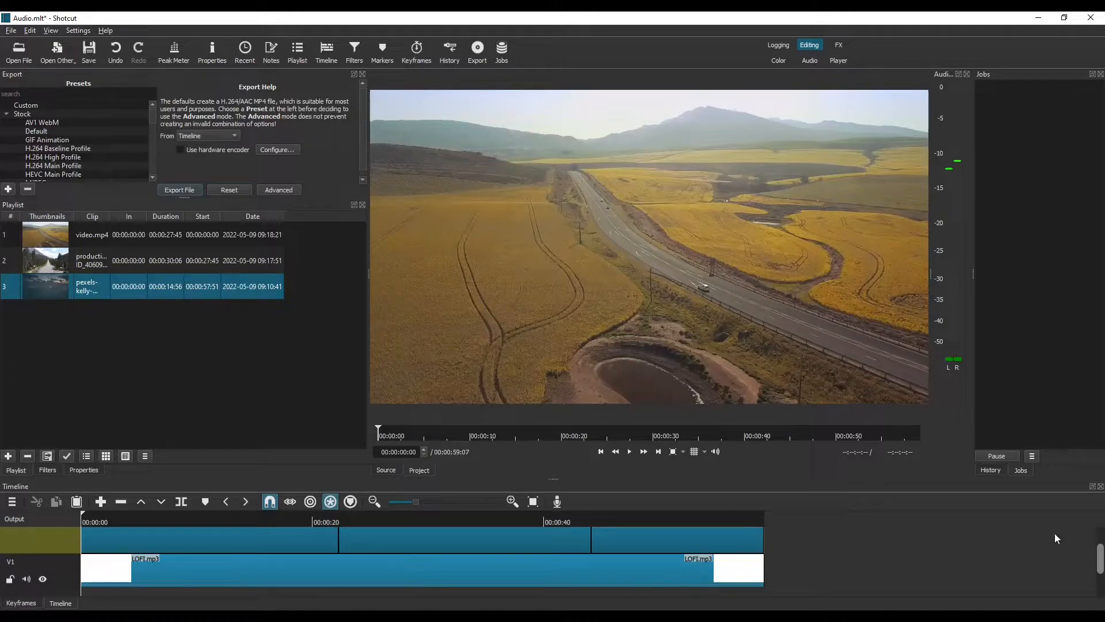
scroll(1099, 538, "up", 2)
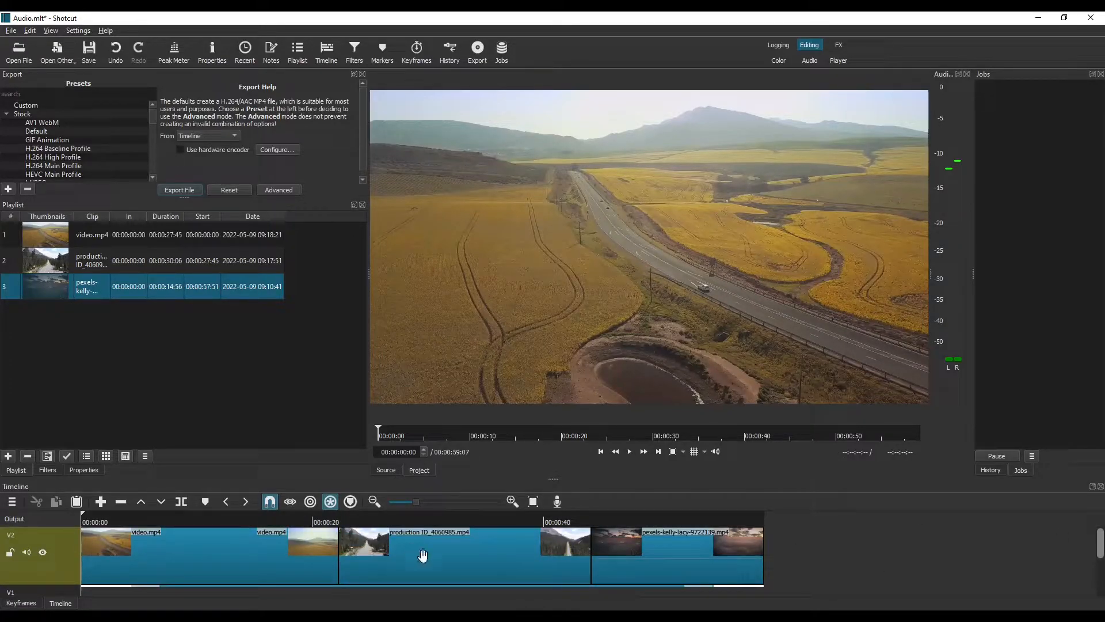
Play the opening seconds of the timeline twice from the start to check the video together with the music level.
key("alt+Tab")
left_click(852, 446)
left_click(876, 559)
left_click_drag(323, 522, 68, 523)
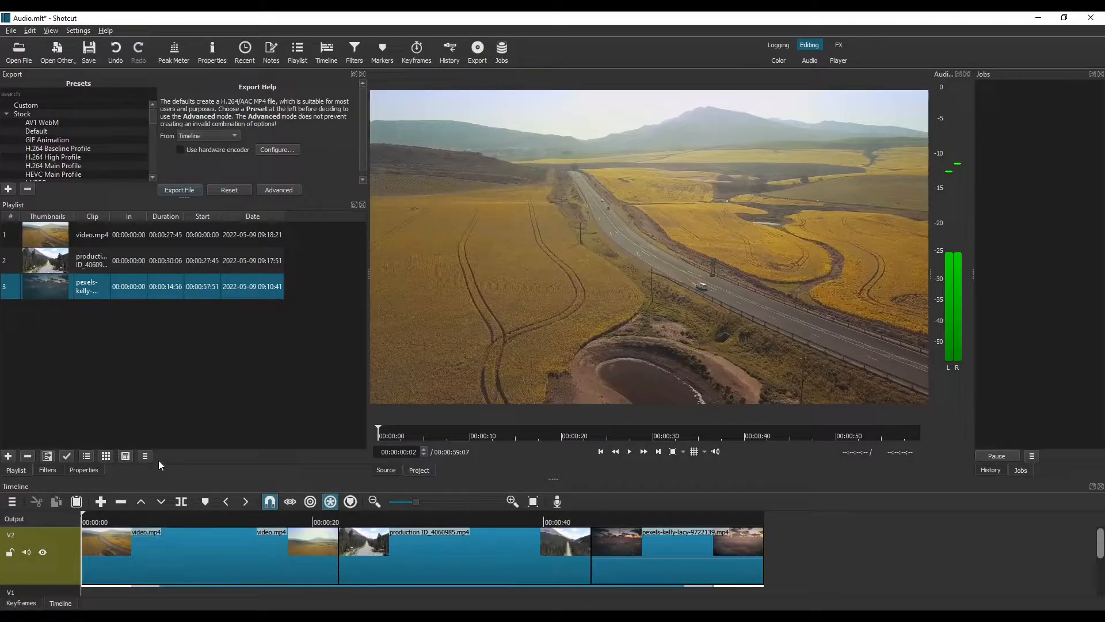
key("space")
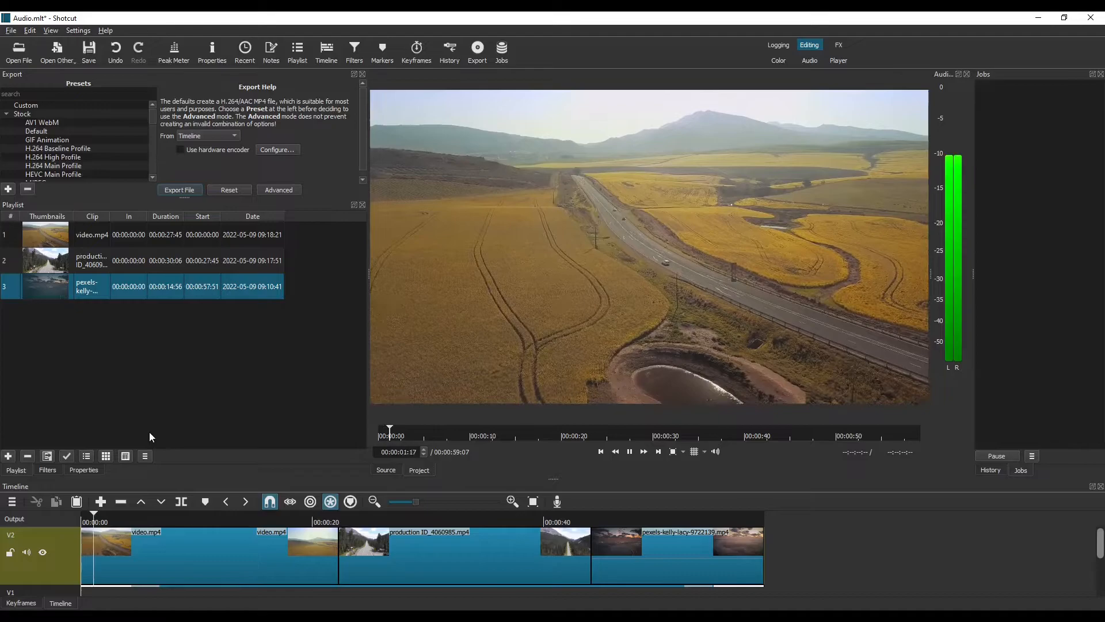
key("space")
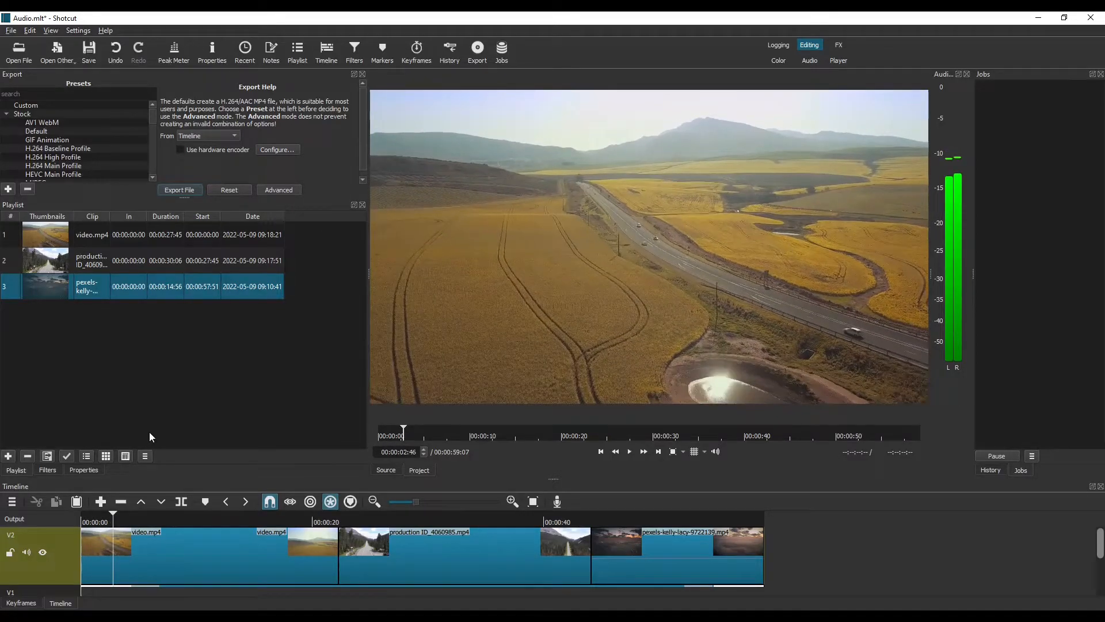
left_click(117, 516)
left_click(83, 514)
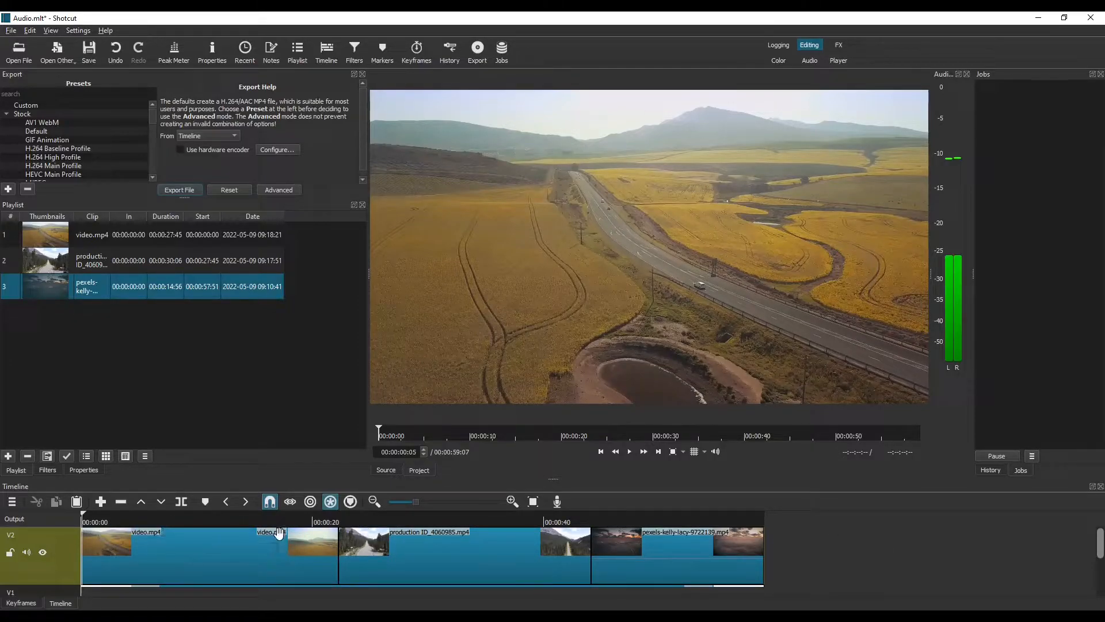
key("space")
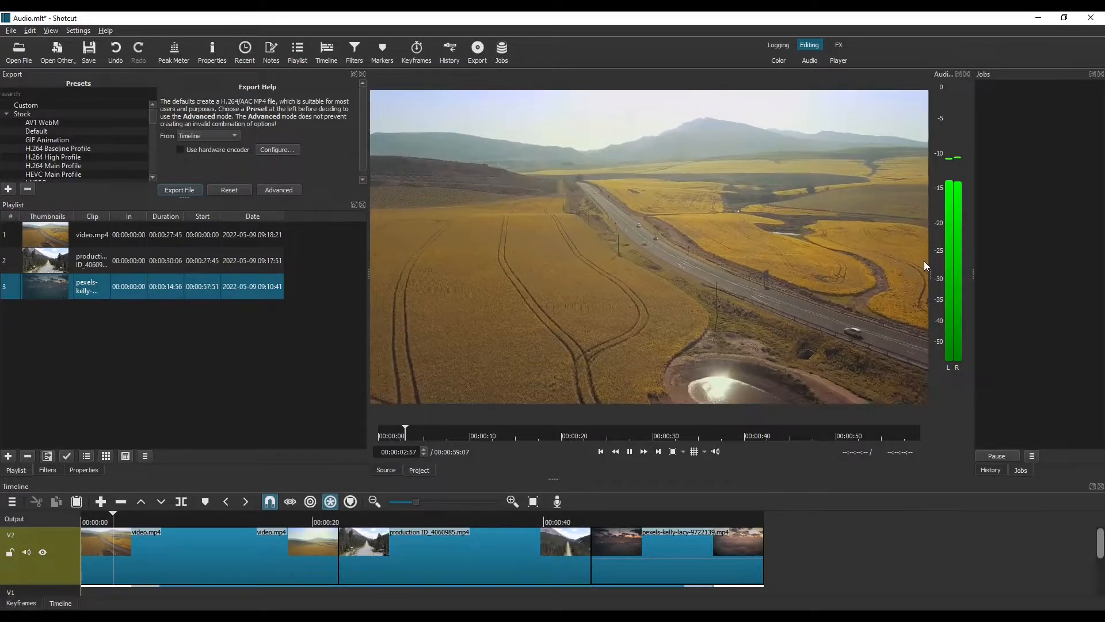
key("space")
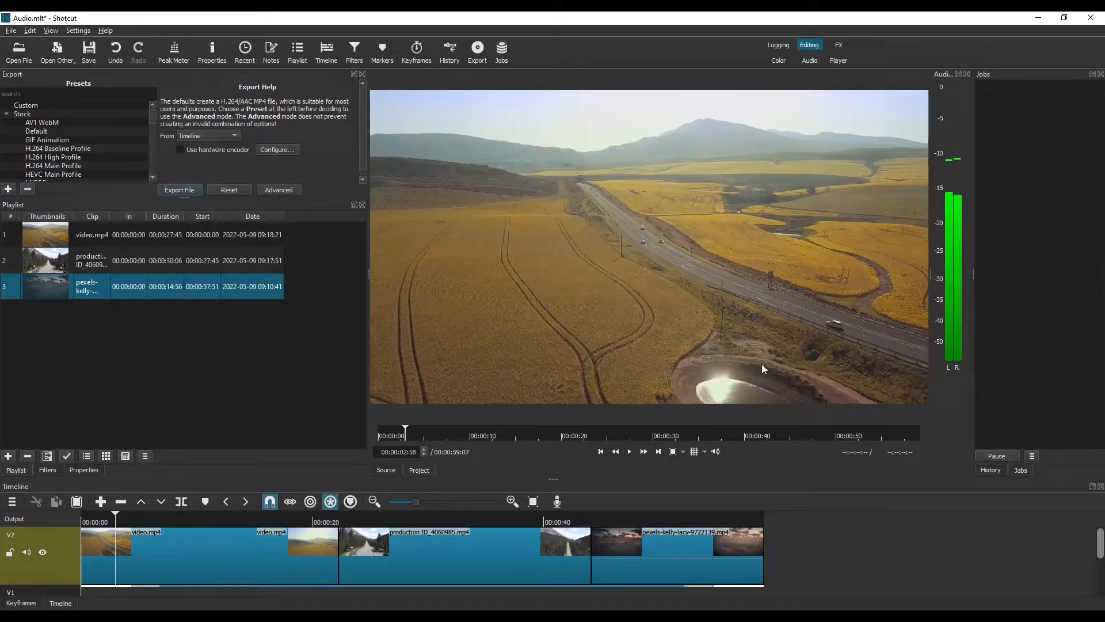
Add a Gain / Volume filter to the LOFI.mp3 music clip on track V1.
scroll(332, 551, "down", 2)
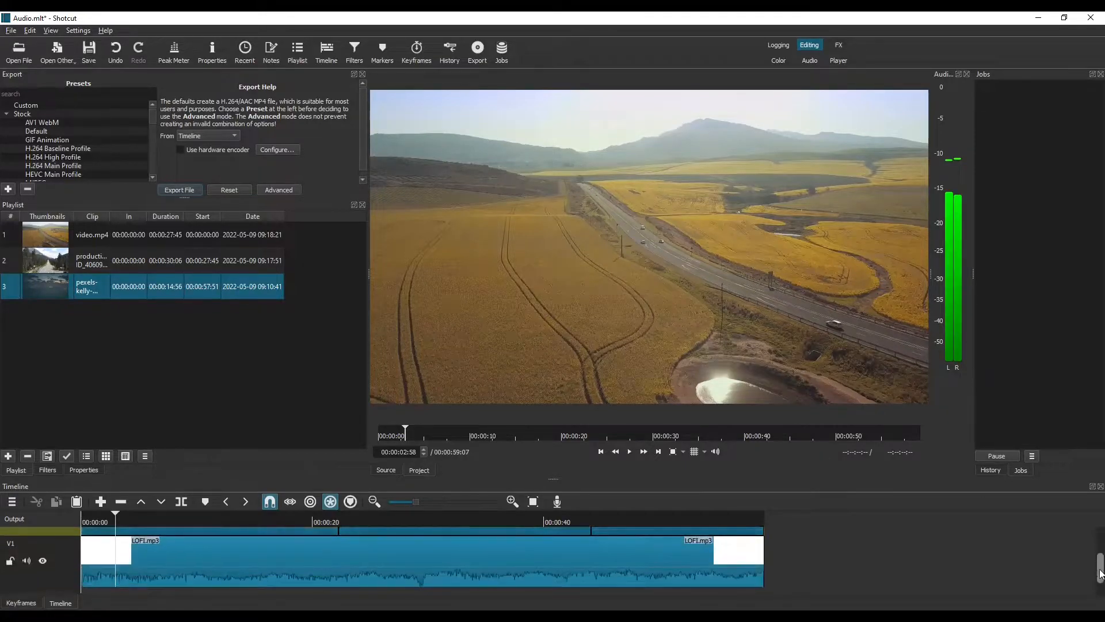
left_click(209, 563)
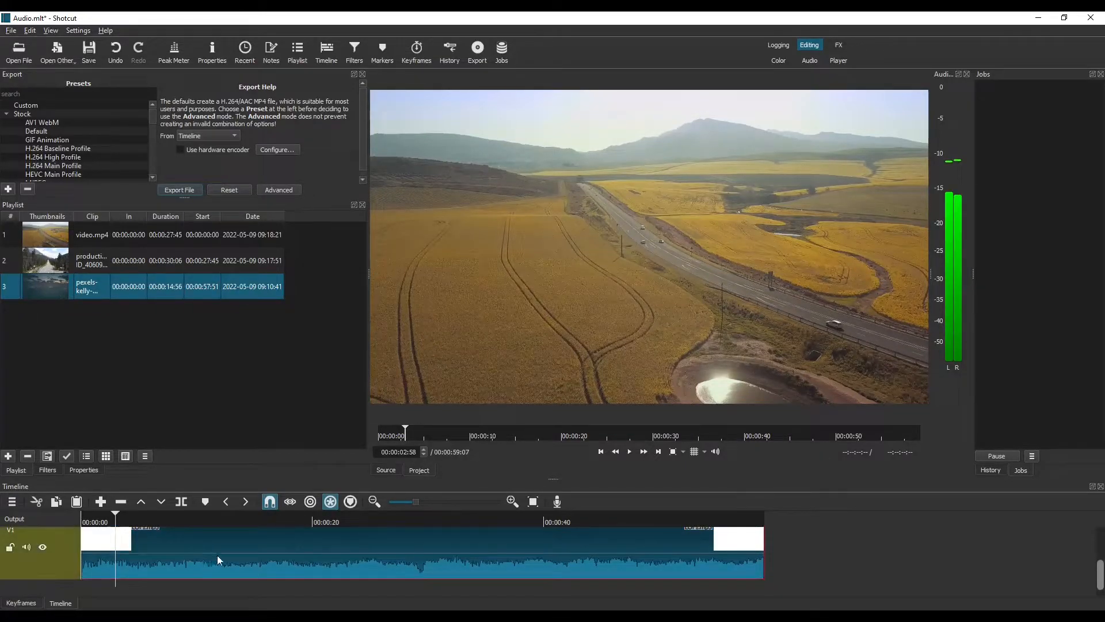
scroll(300, 569, "up", 1)
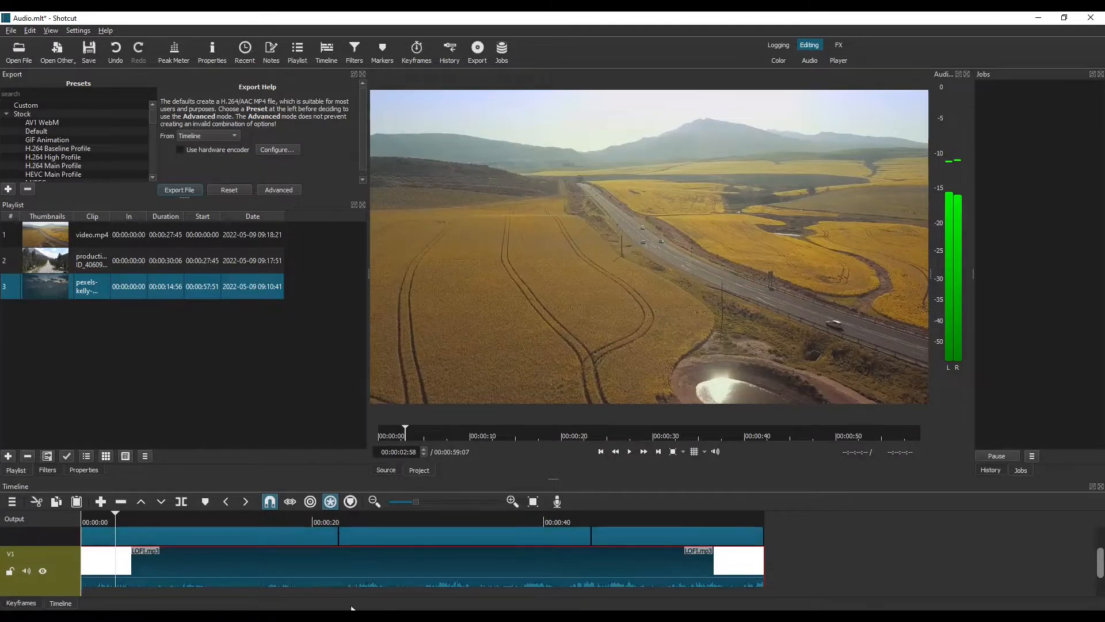
left_click(47, 469)
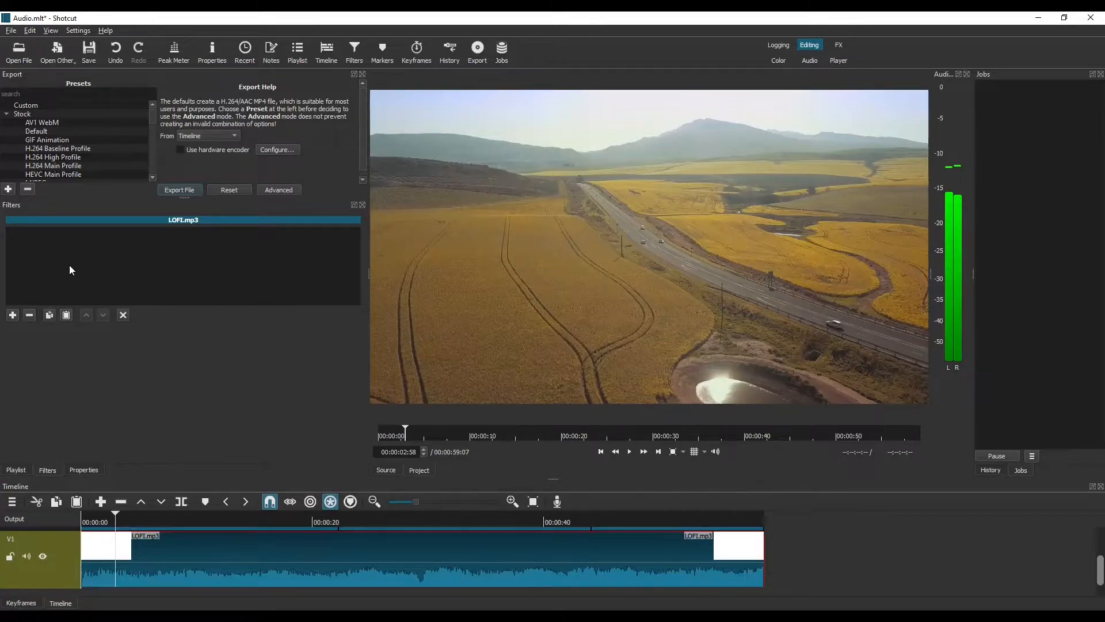
left_click(12, 314)
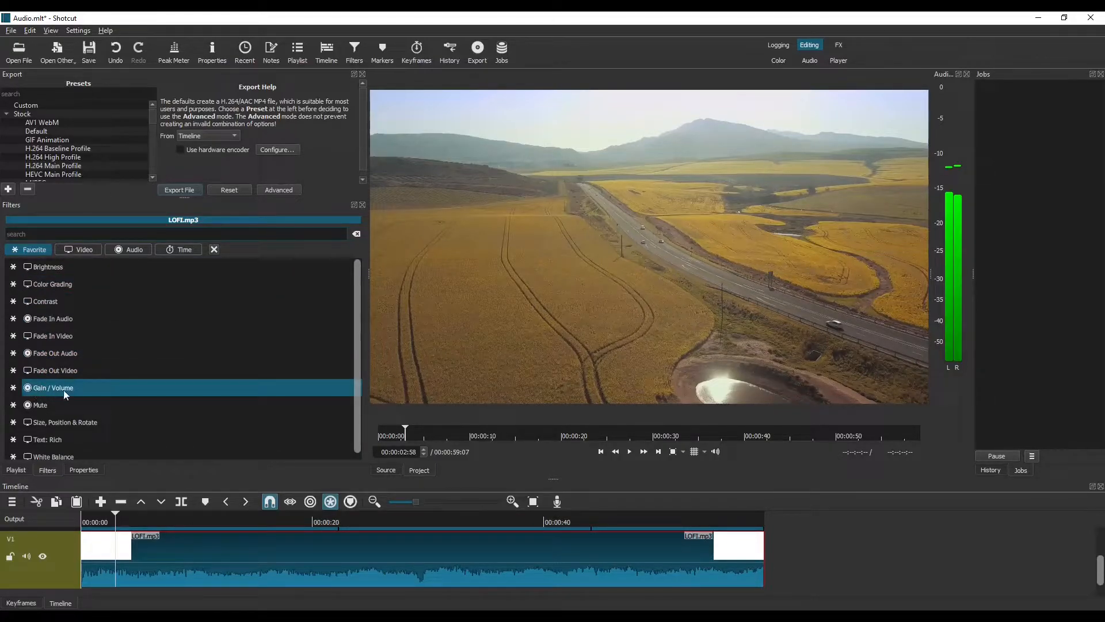
scroll(358, 340, "down", 1)
left_click_drag(358, 342, 347, 304)
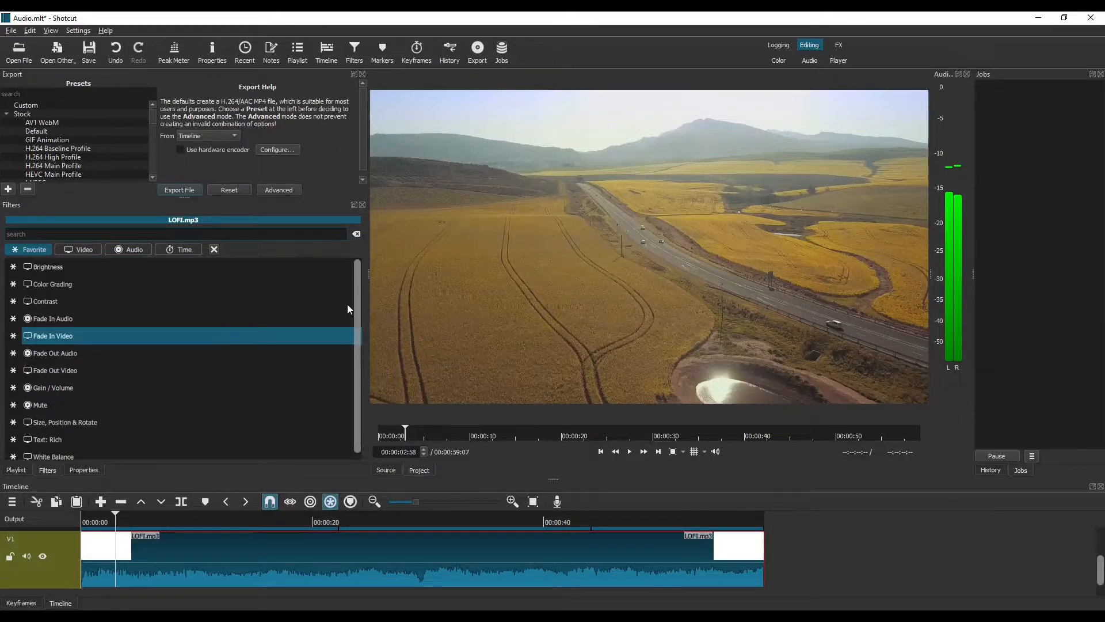
left_click(51, 387)
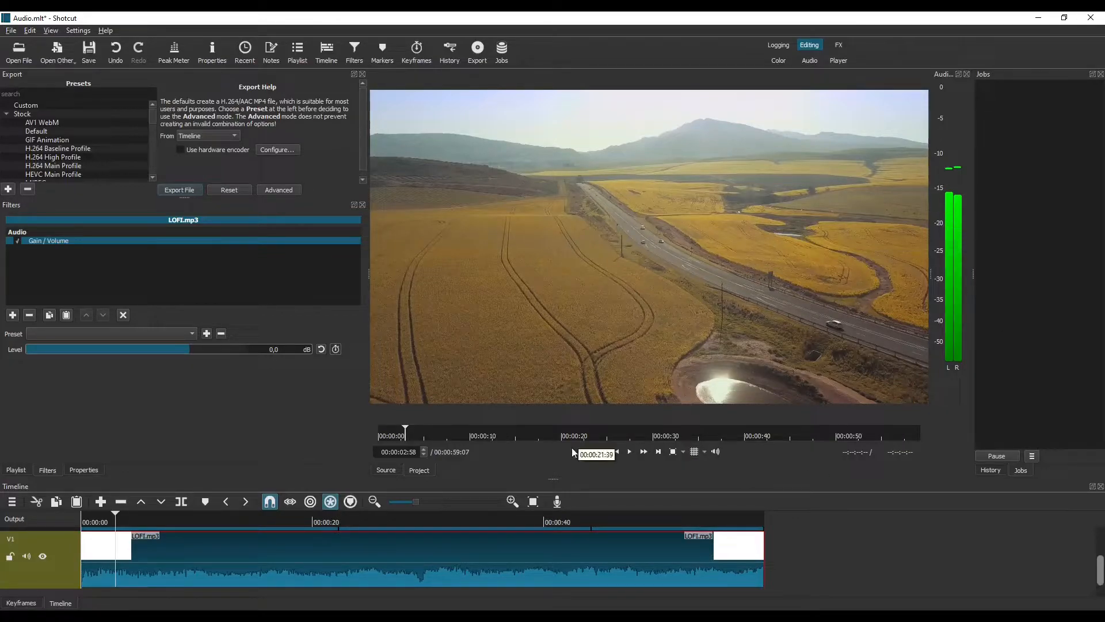
Widen the audio peak meter and set the gain of LOFI.mp3 to -6.7 dB, checking the level in playback.
mouse_move(956, 190)
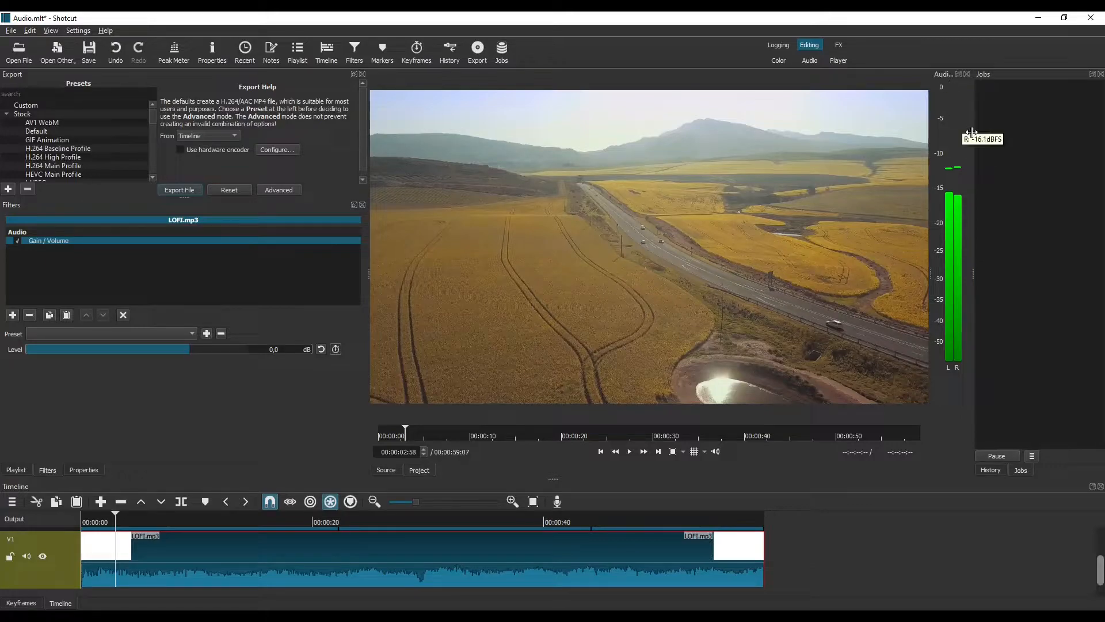
left_click_drag(973, 139, 1011, 138)
mouse_move(942, 187)
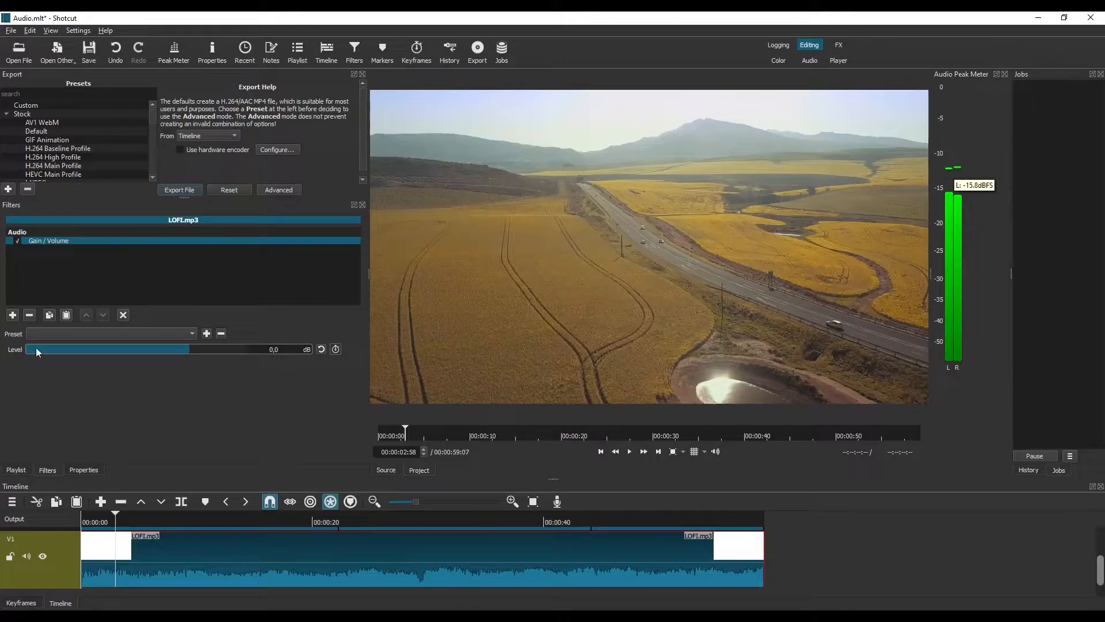
left_click_drag(191, 349, 174, 352)
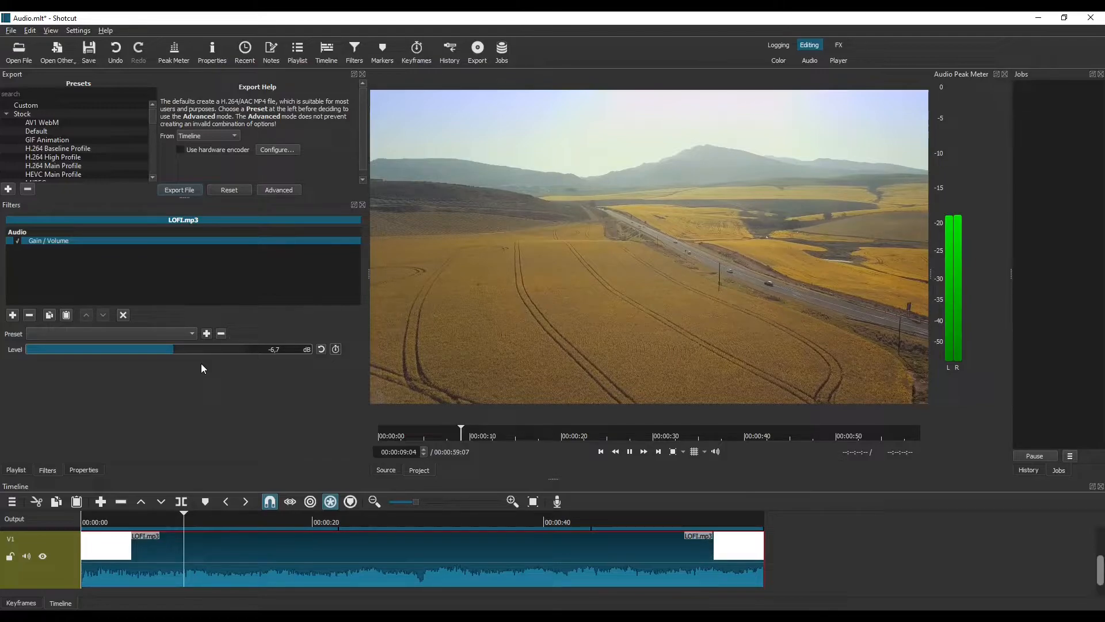
key("space")
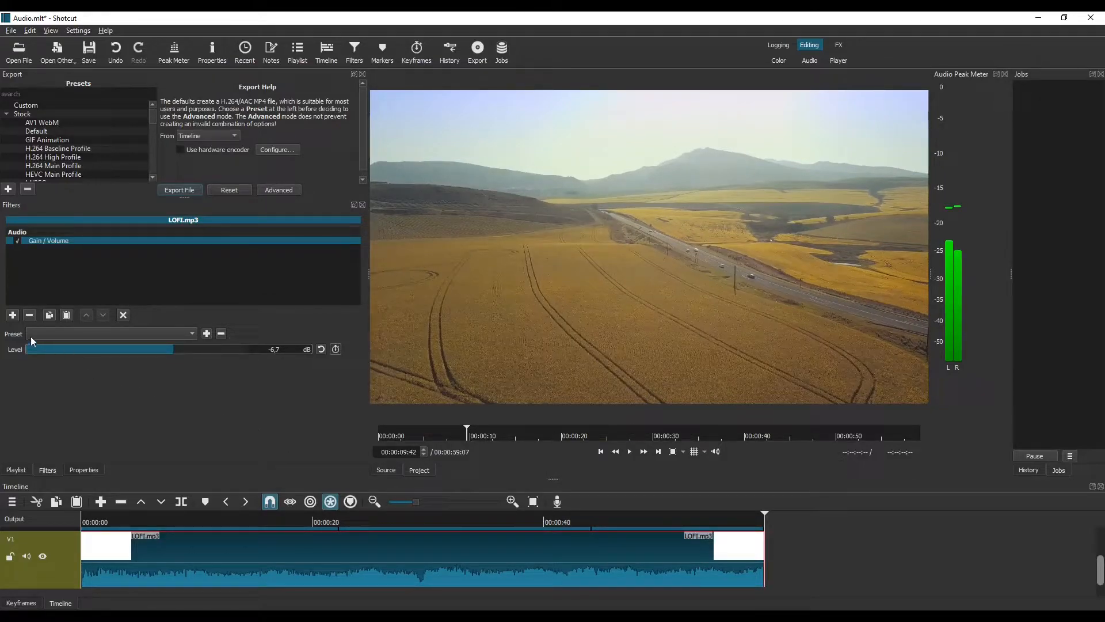
Return the playhead to the start and add a Fade Out Audio filter to LOFI.mp3.
left_click(13, 315)
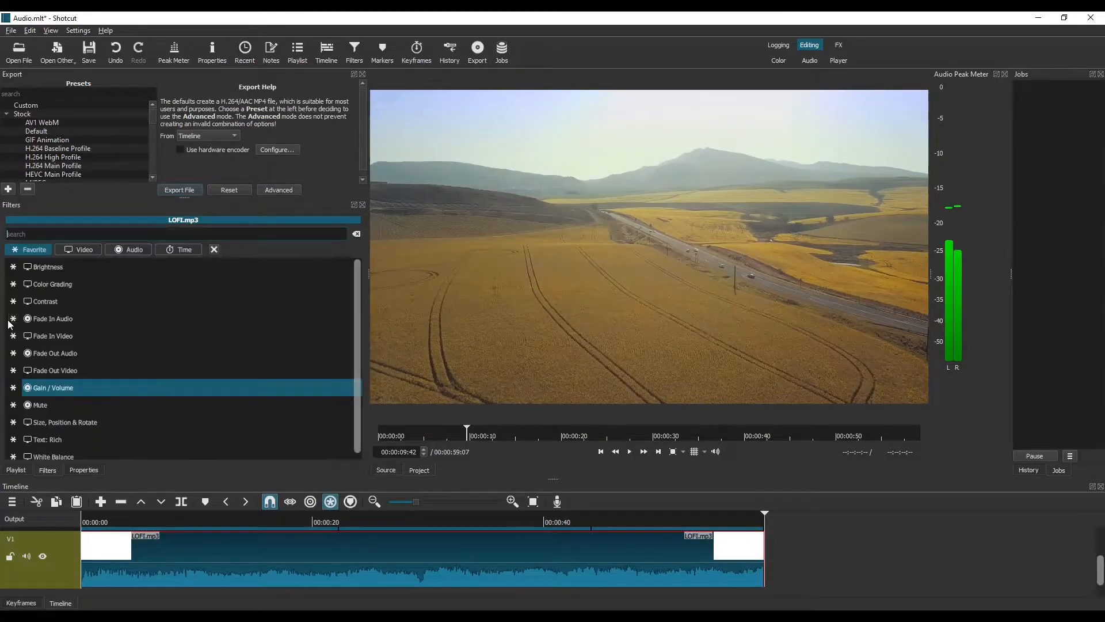
left_click(130, 250)
scroll(354, 289, "down", 1)
left_click_drag(354, 289, 327, 366)
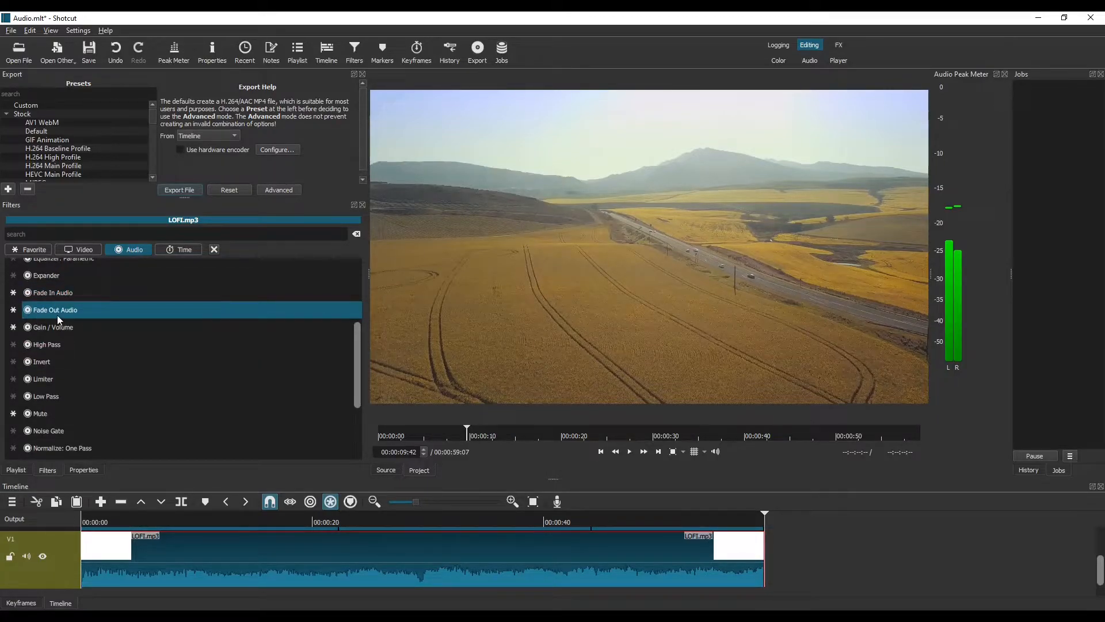
left_click_drag(387, 521, 82, 518)
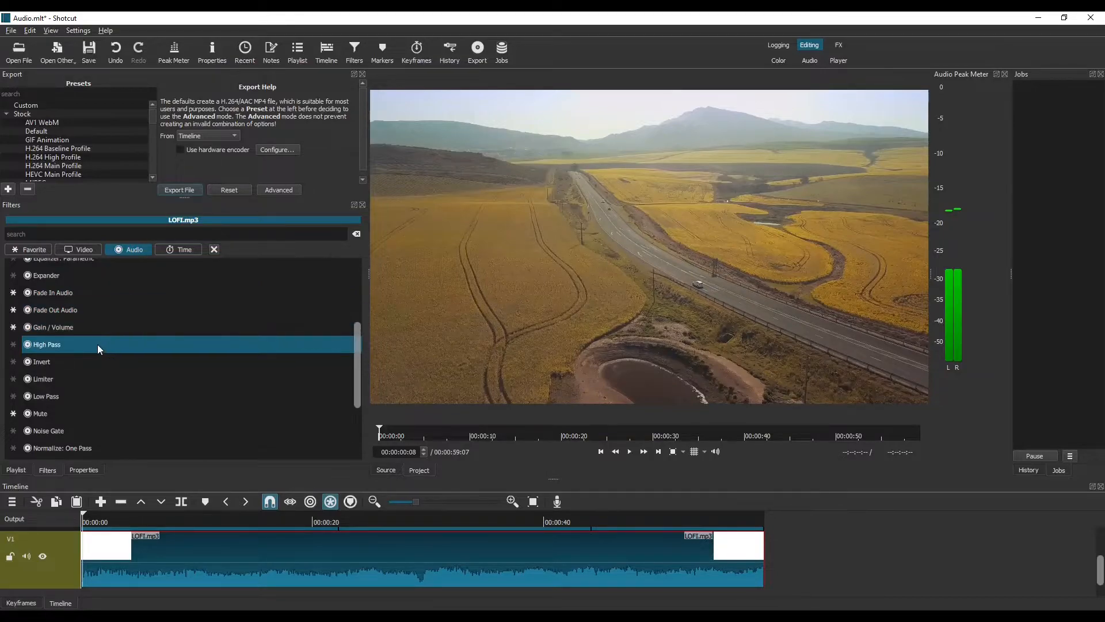
left_click(53, 312)
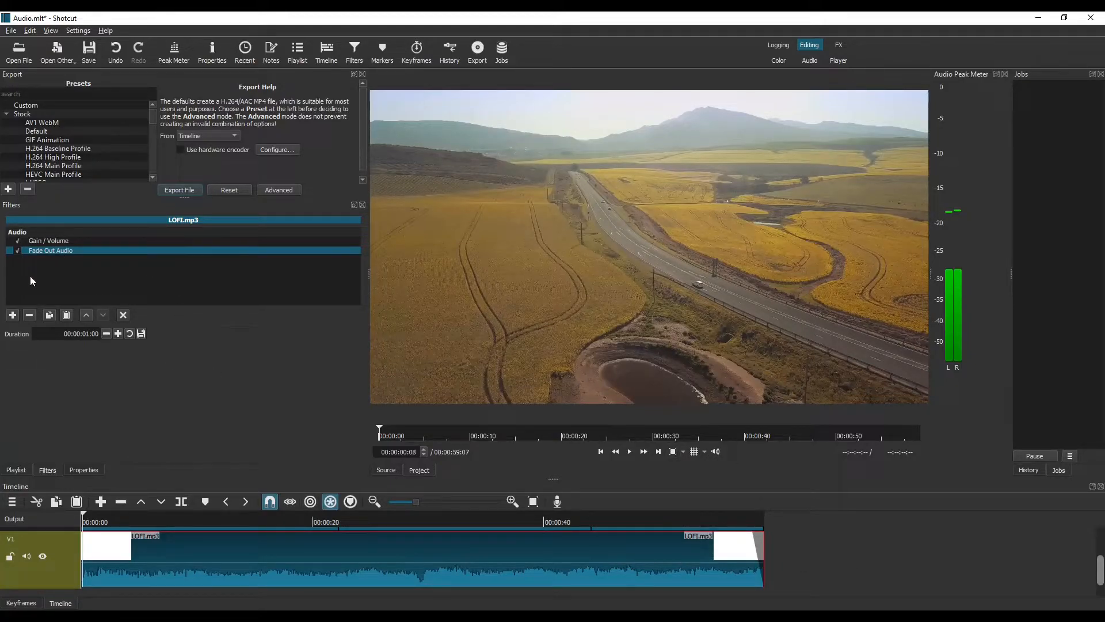
Add a Fade In Audio filter to LOFI.mp3 and lengthen the fade to about 5 seconds on the timeline.
left_click(16, 314)
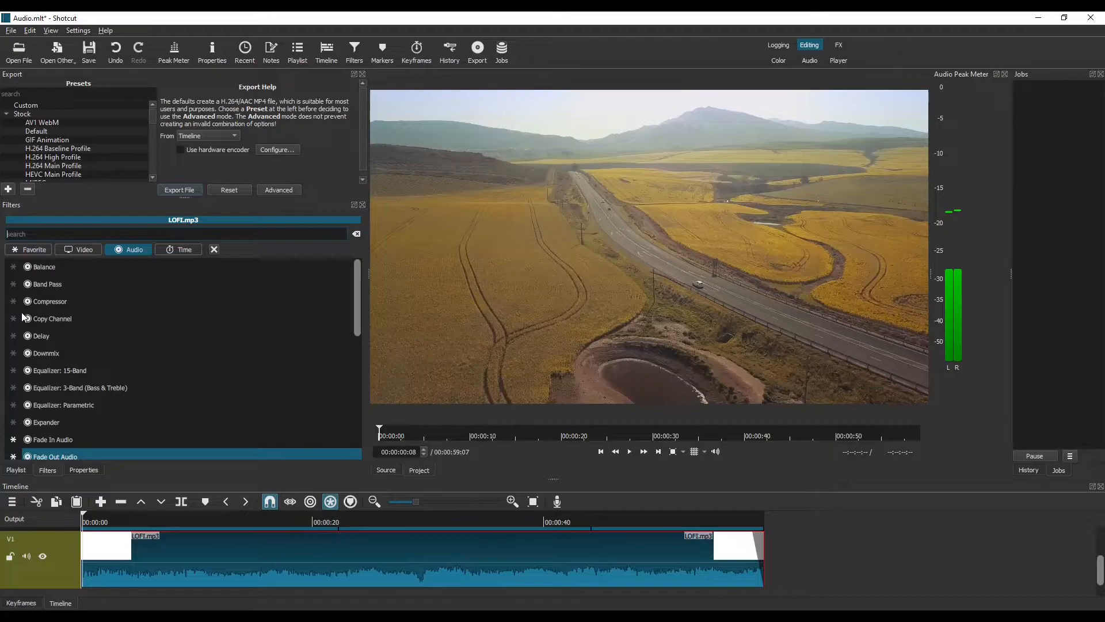
left_click(57, 439)
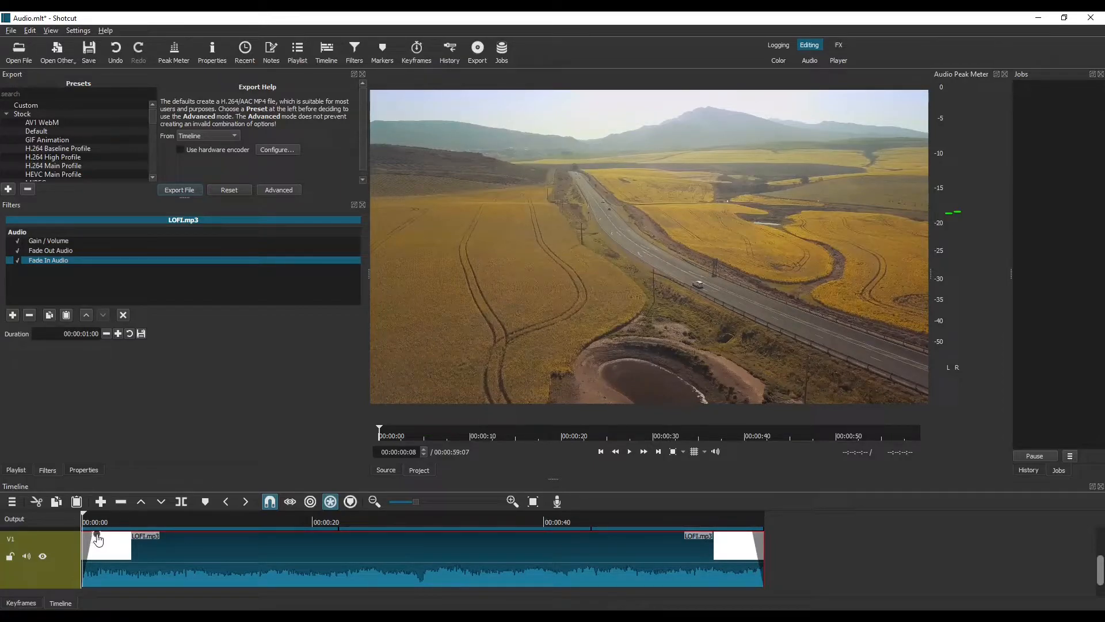
left_click_drag(98, 537, 136, 555)
left_click_drag(128, 538, 150, 546)
left_click_drag(143, 541, 138, 536)
Play through the music's fade-in and remove that fade from the clip.
key("space")
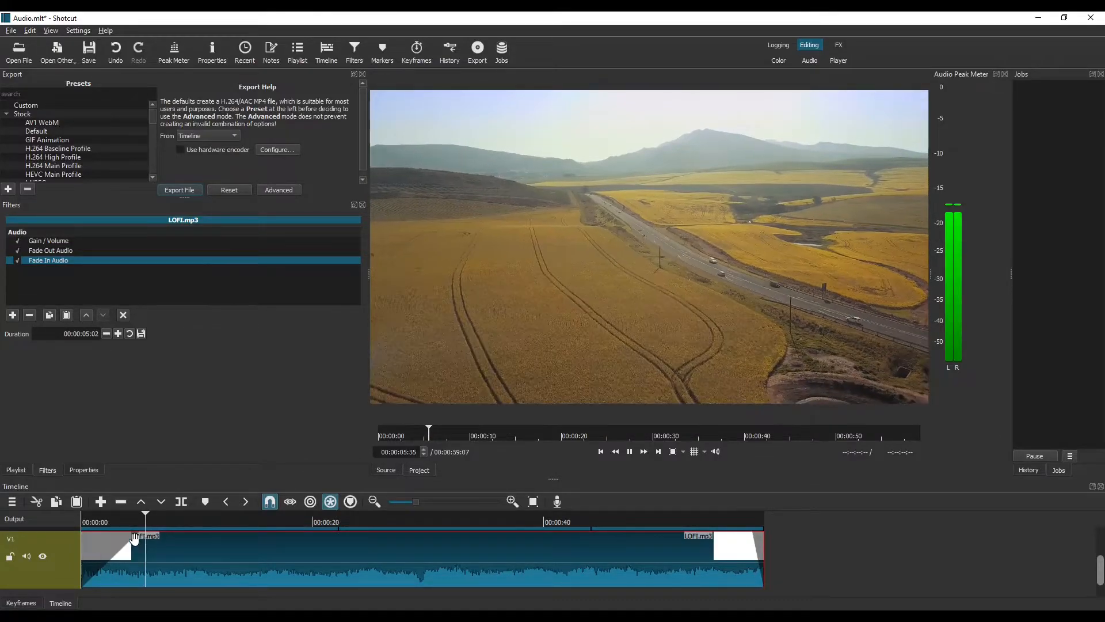
key("space")
left_click_drag(144, 535, 61, 531)
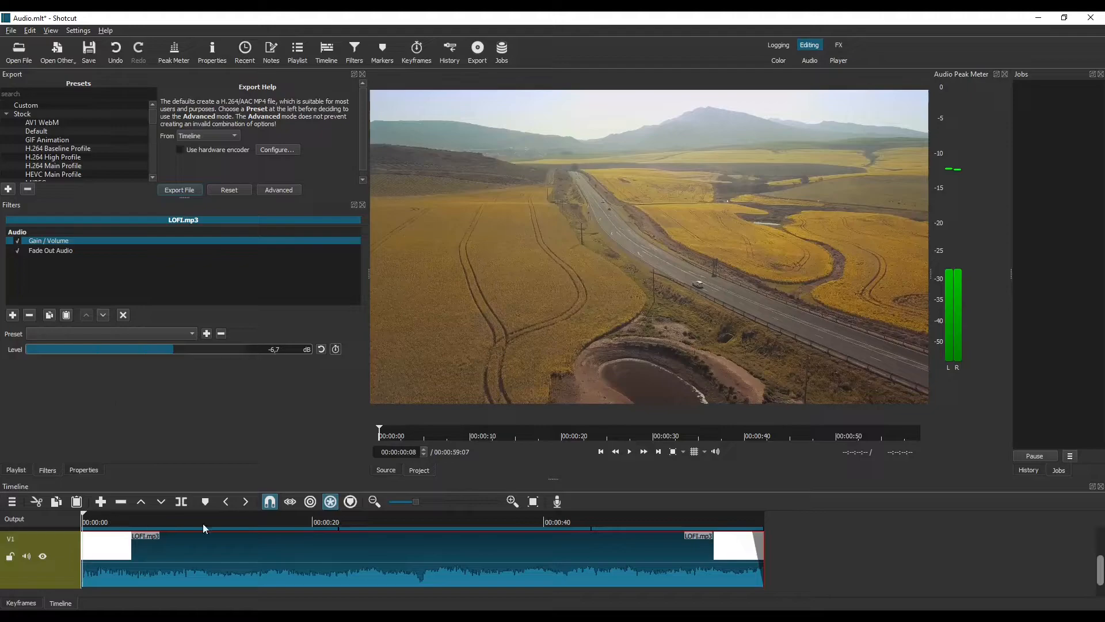
Extend the music's fade-out back to the start of the last video clip and play the faded section.
mouse_move(747, 535)
mouse_move(748, 535)
left_mouse_down()
mouse_move(550, 516)
mouse_move(579, 516)
left_mouse_up()
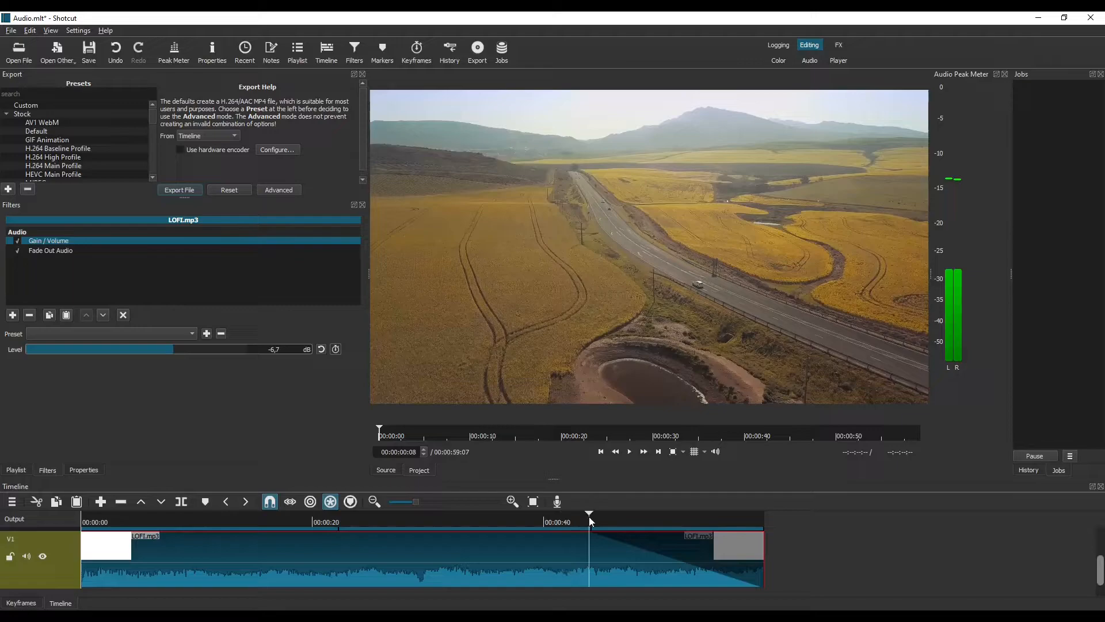
left_click(591, 515)
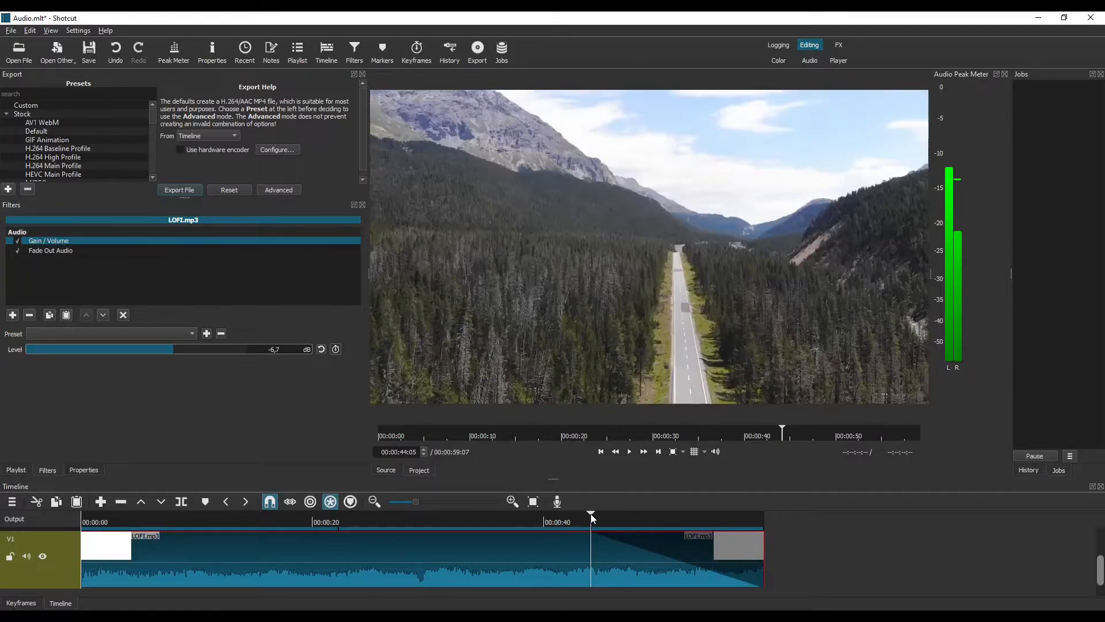
key("space")
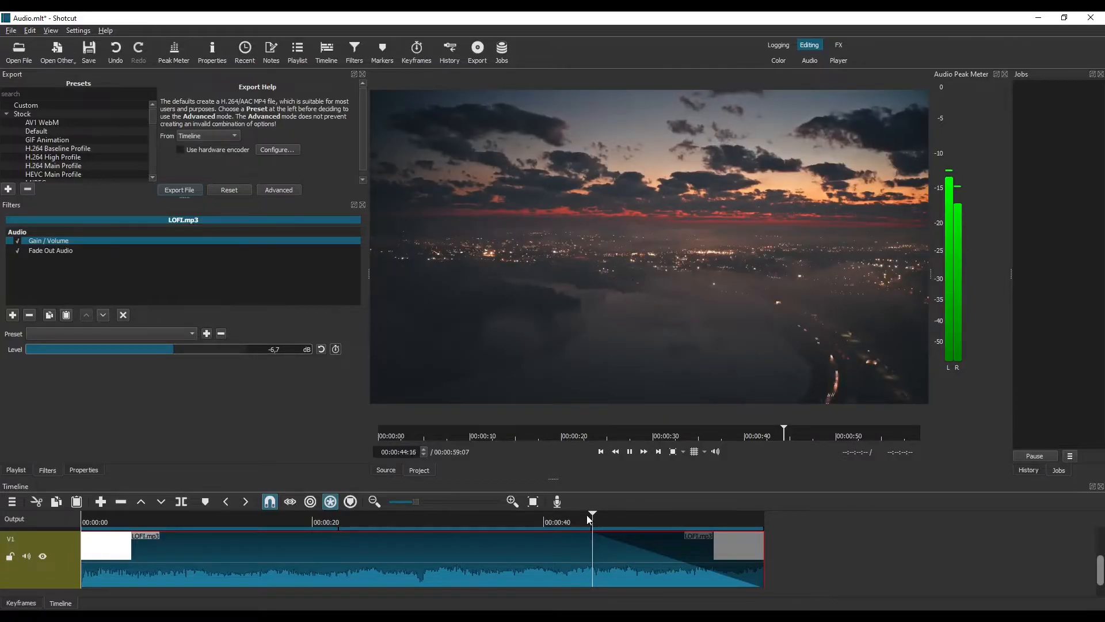
left_click(684, 517)
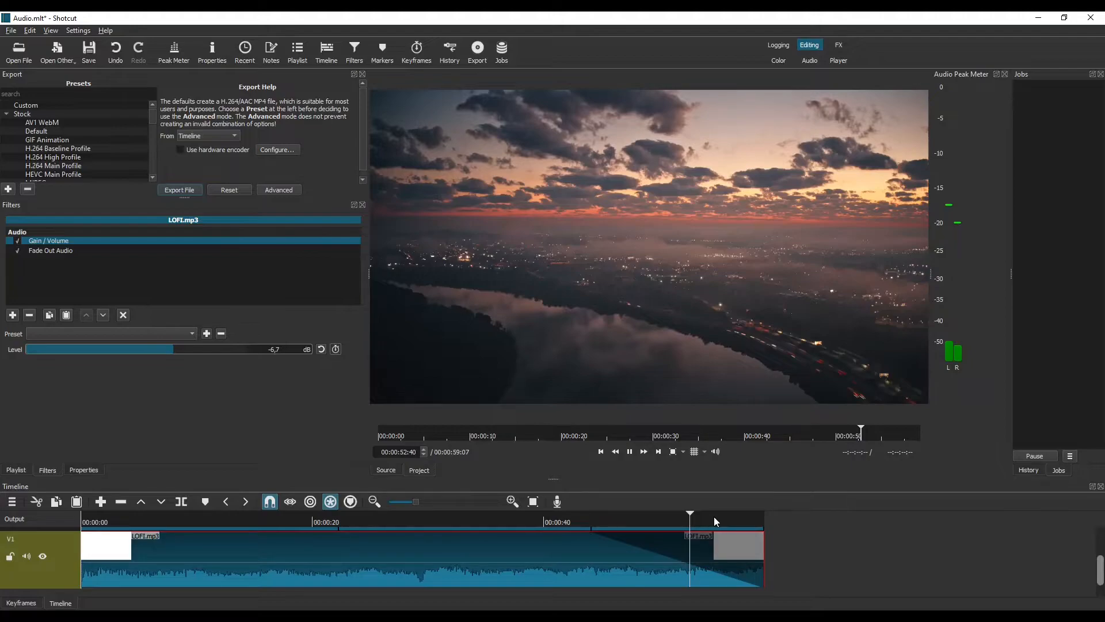
left_click(273, 517)
key("Home")
key("space")
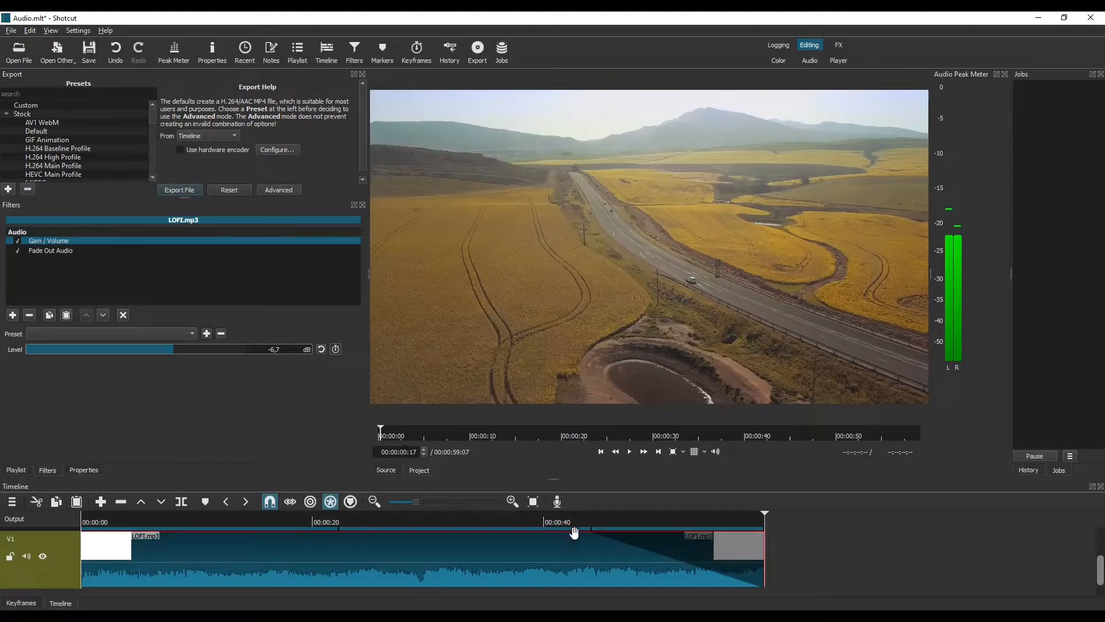
Set the duration of the Fade Out Audio filter on LOFI.mp3 to exactly 00:00:15:00.
mouse_move(595, 539)
left_mouse_down()
mouse_move(585, 544)
mouse_move(601, 542)
mouse_move(599, 525)
mouse_move(599, 541)
left_mouse_up()
left_click(40, 252)
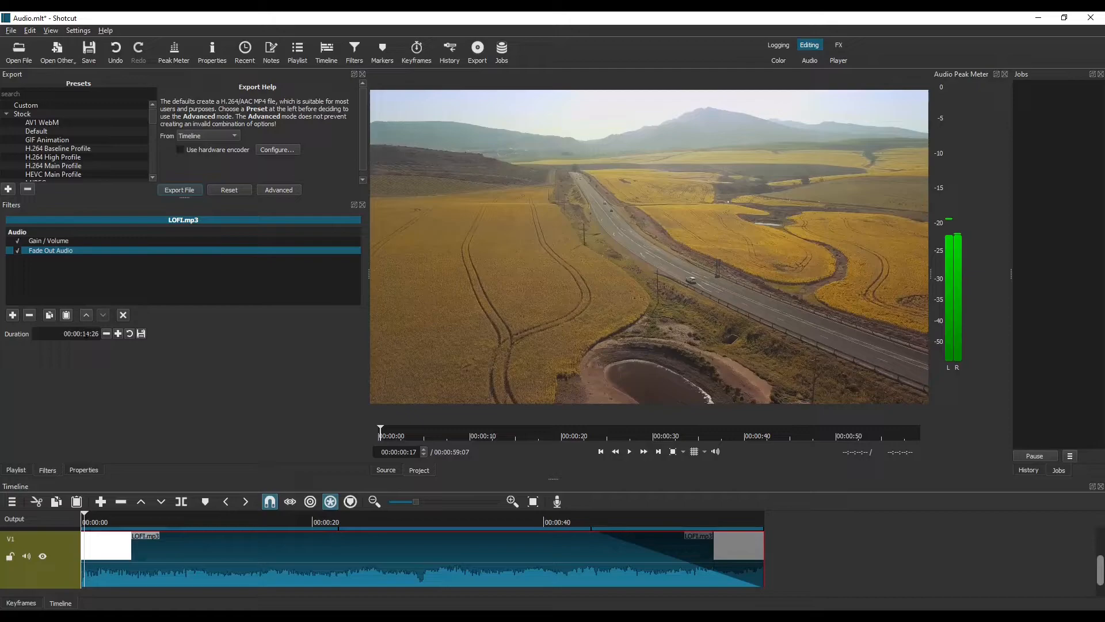
double_click(89, 334)
left_click(87, 335)
type("5")
double_click(95, 335)
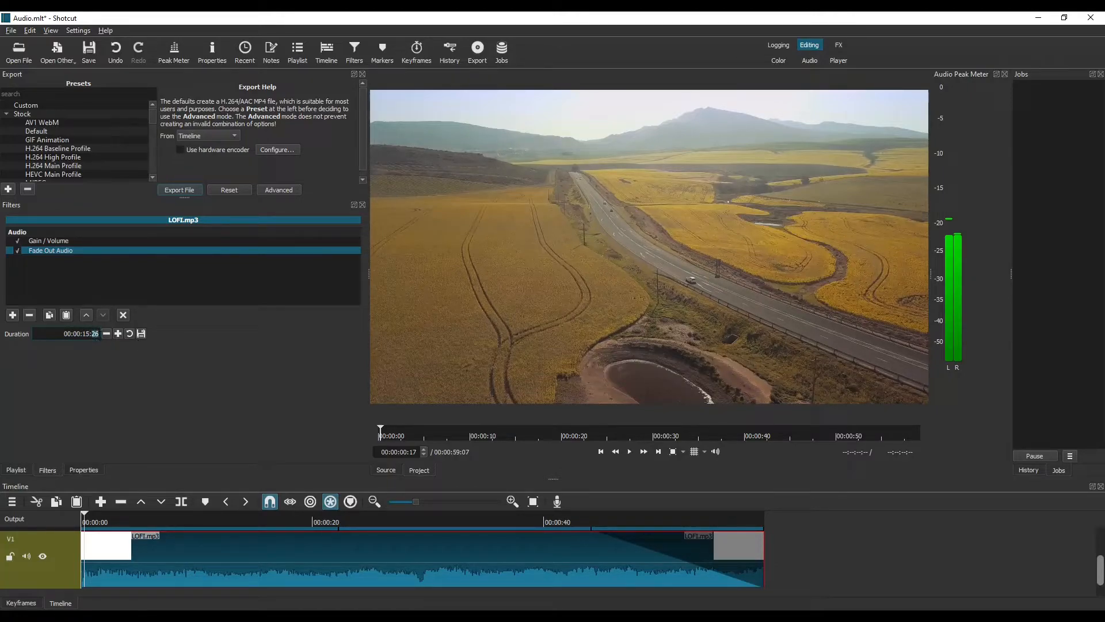
left_click(108, 334)
left_click(110, 333)
left_click(110, 333)
left_click(109, 333)
left_click(109, 333)
left_click(119, 334)
left_click(119, 334)
left_click(118, 334)
left_click(119, 333)
left_click(119, 334)
left_click(119, 334)
left_click(773, 538)
Add a Fade In Video filter to video.mp4 at the start of track V2.
scroll(1080, 557, "up", 2)
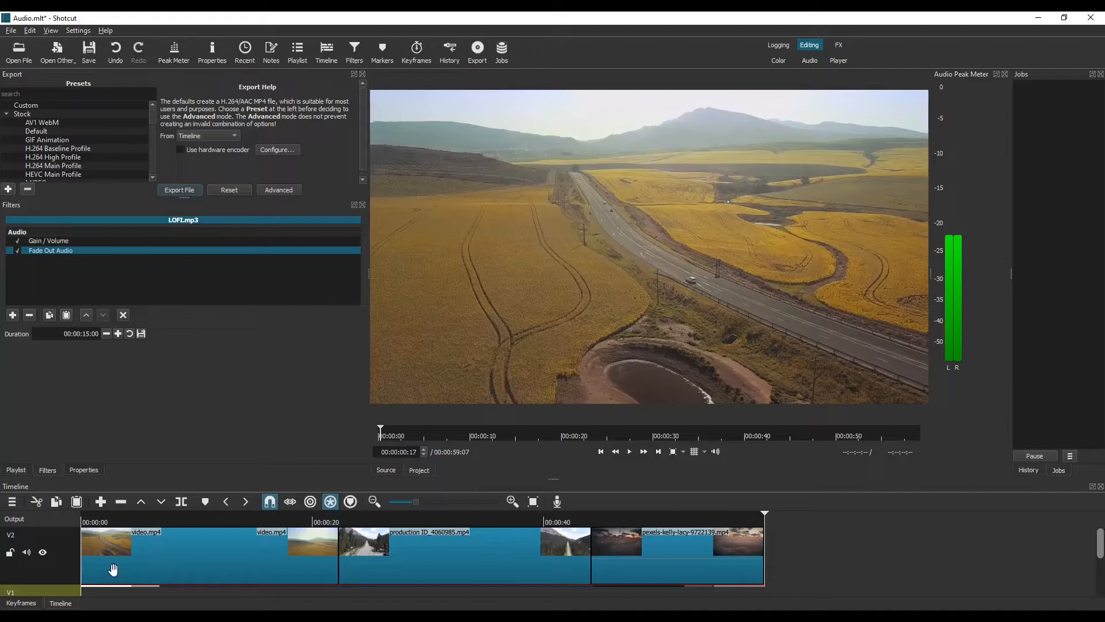
left_click(137, 545)
left_click_drag(240, 516, 80, 519)
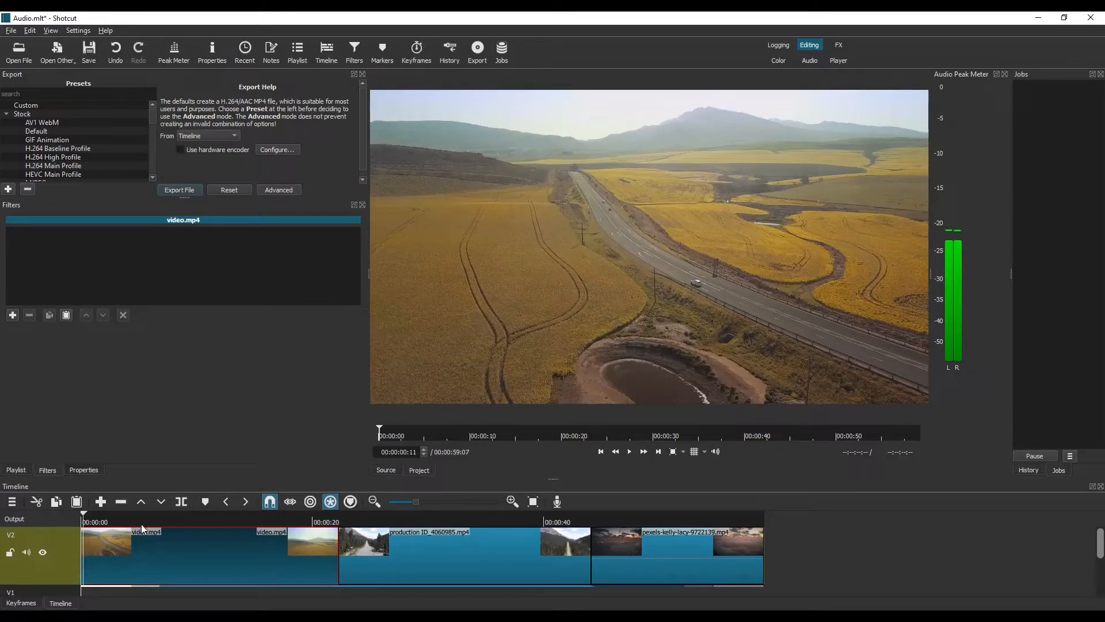
left_click(13, 315)
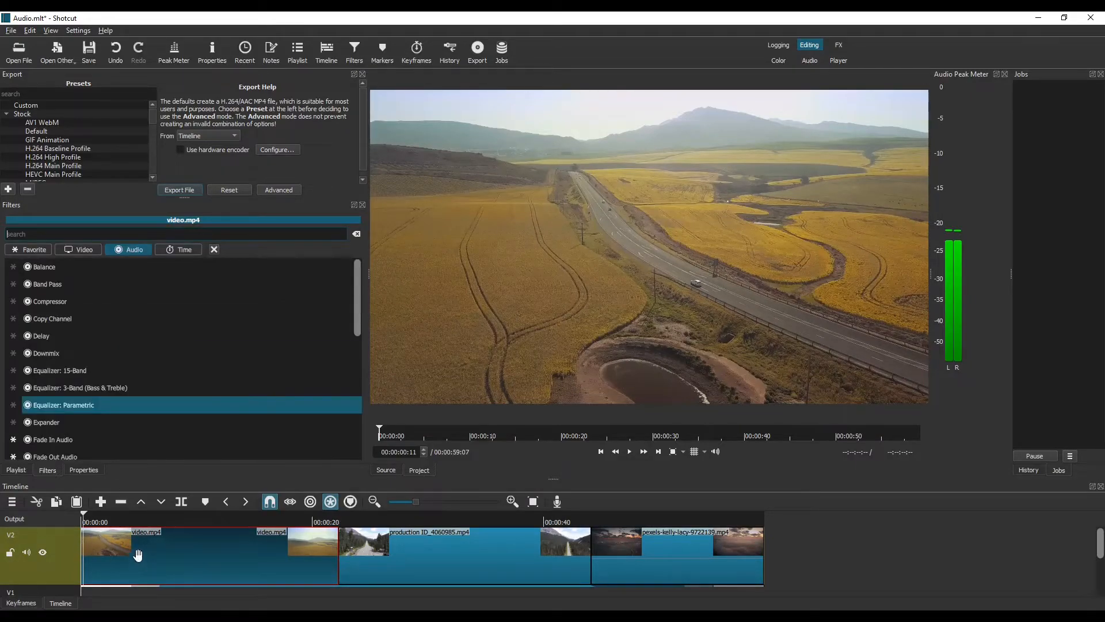
left_click(63, 246)
left_click(32, 248)
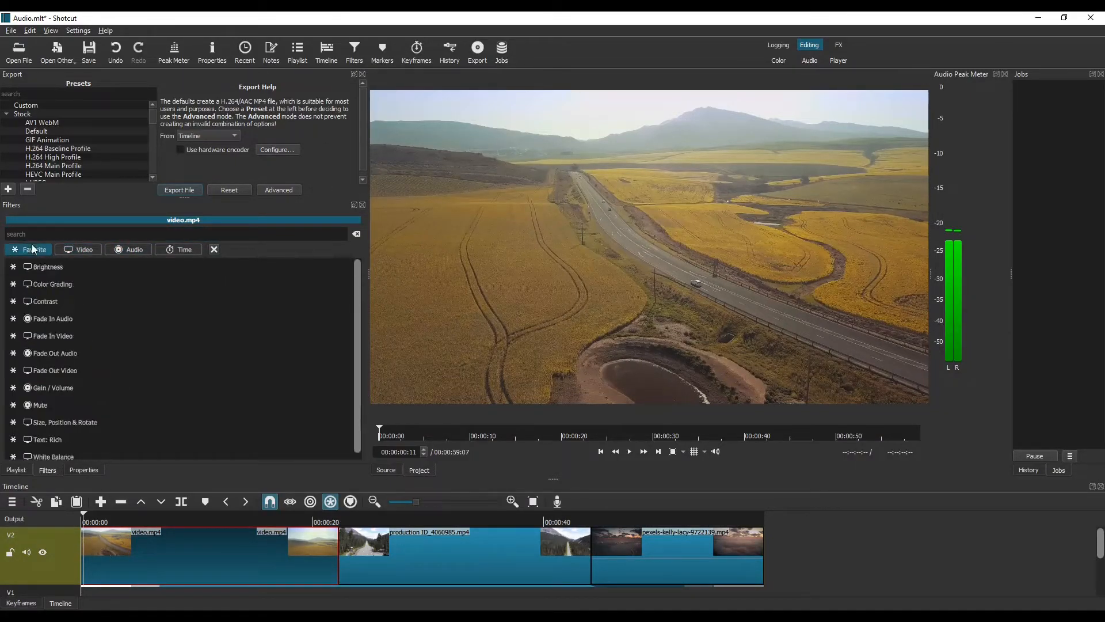
left_click(70, 339)
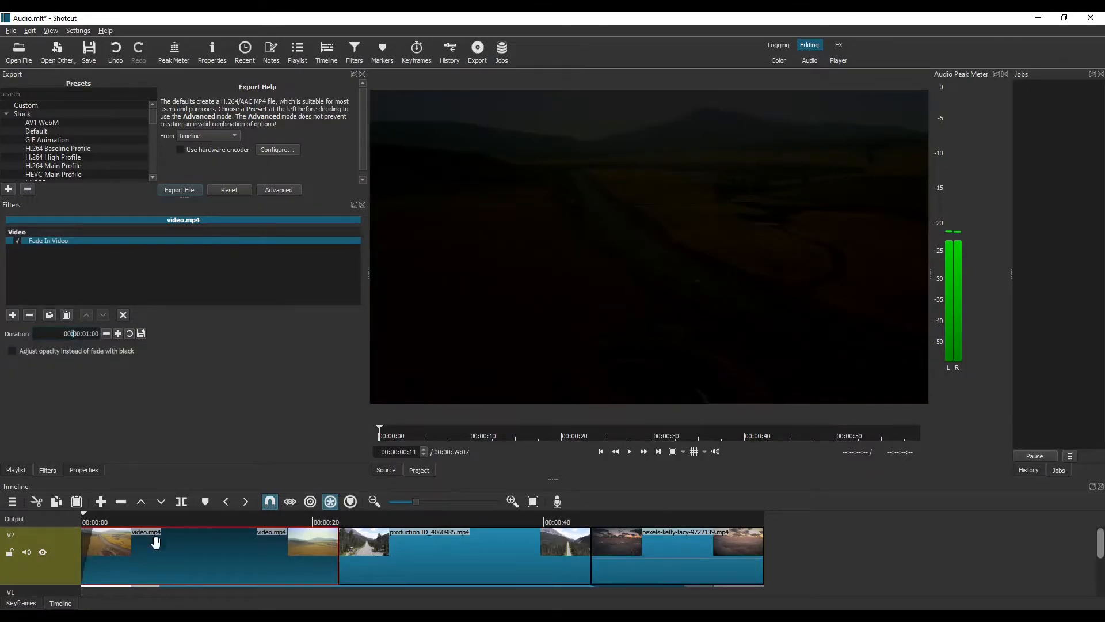
Lengthen the fade-in on video.mp4 to about 7 seconds and play it from the start.
left_click_drag(97, 531, 165, 523)
key("ctrl+z")
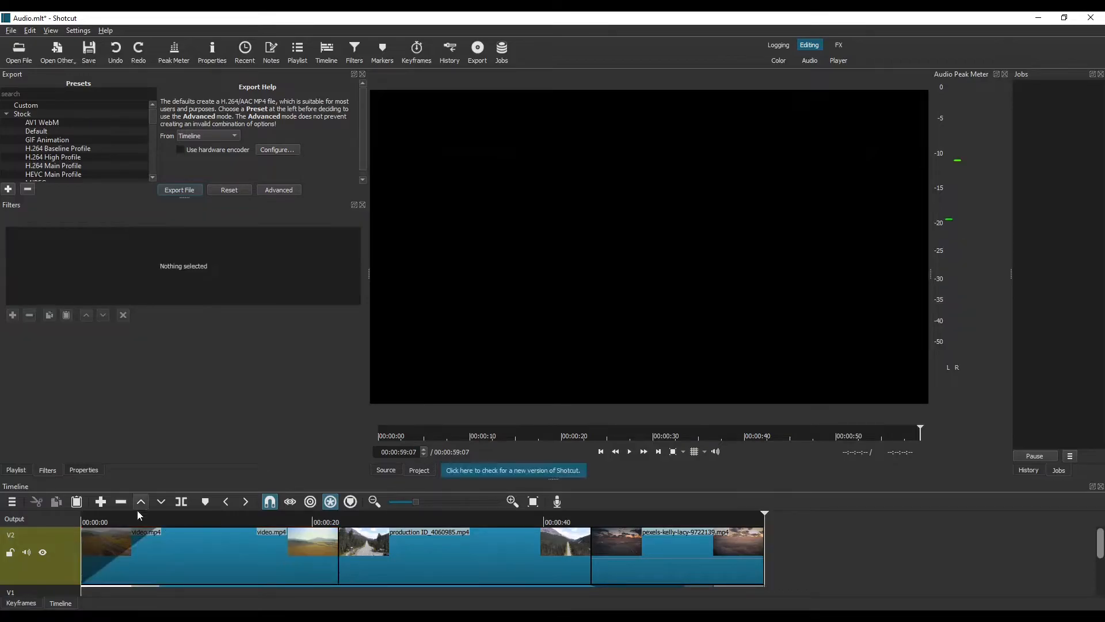
left_click(95, 516)
left_click(80, 512)
key("space")
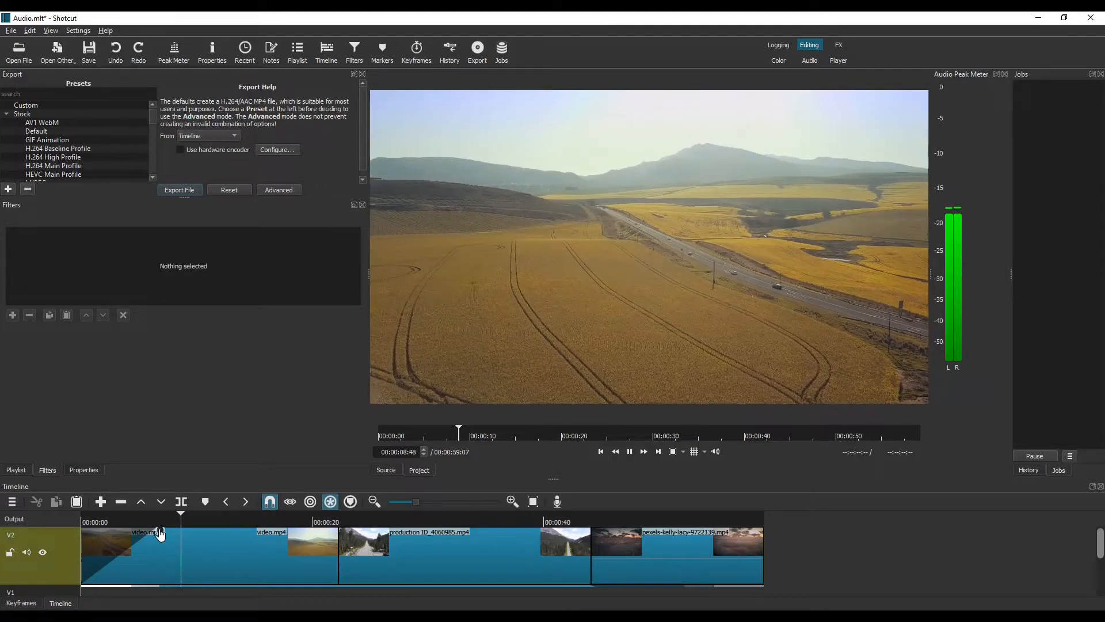
Add a Fade Out Video filter to pexels-kelly-lacy-9722139.mp4 at the end of track V2.
left_click(682, 548)
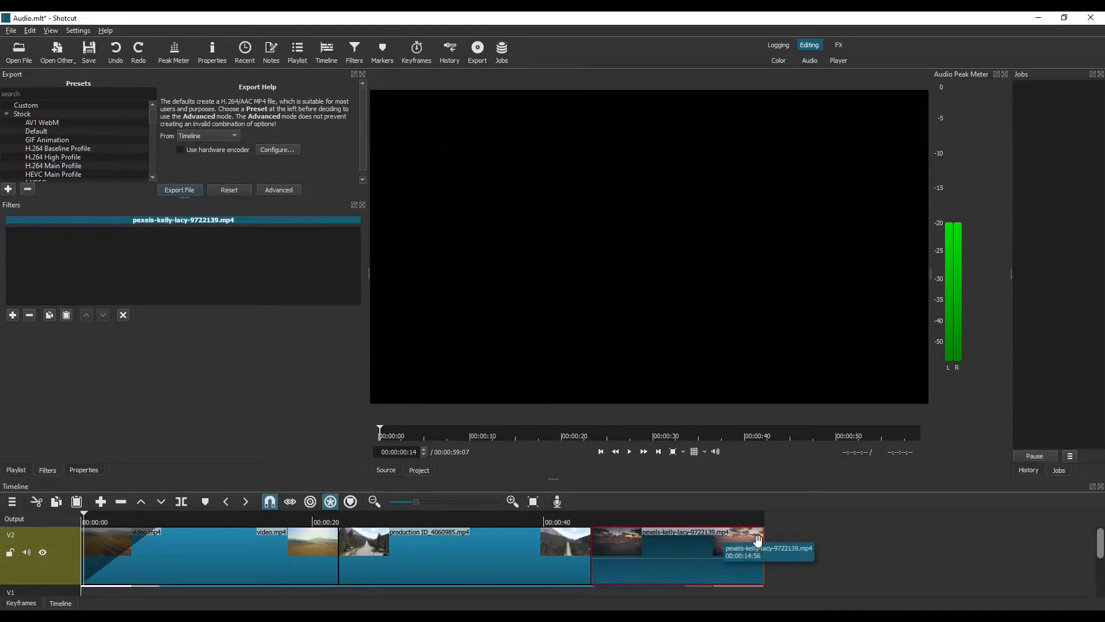
scroll(1098, 538, "down", 2)
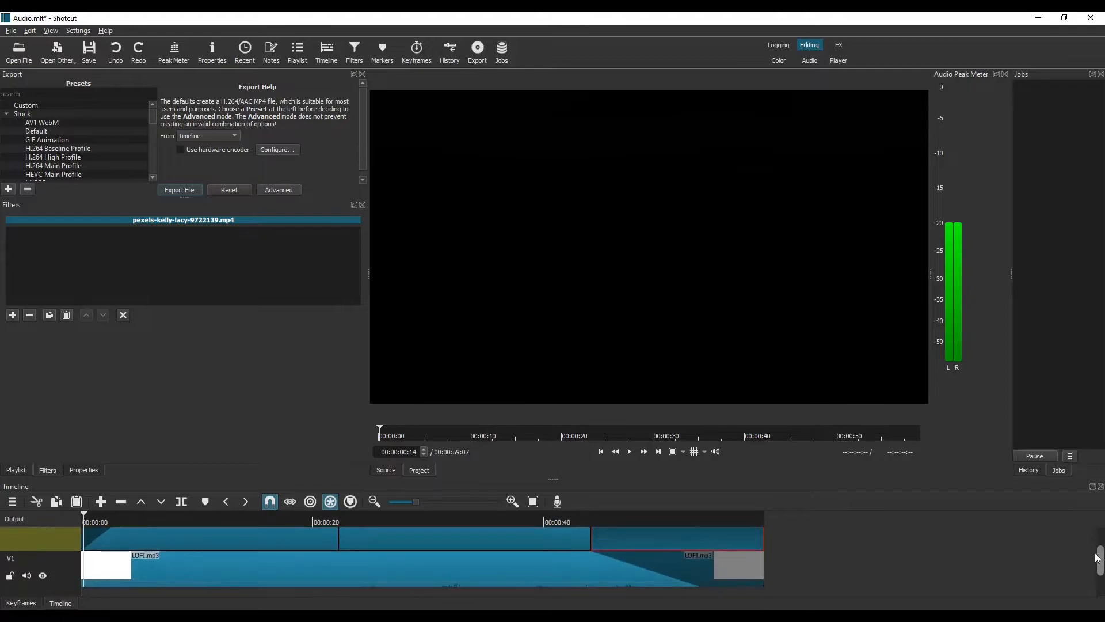
left_click_drag(1095, 563, 1103, 530)
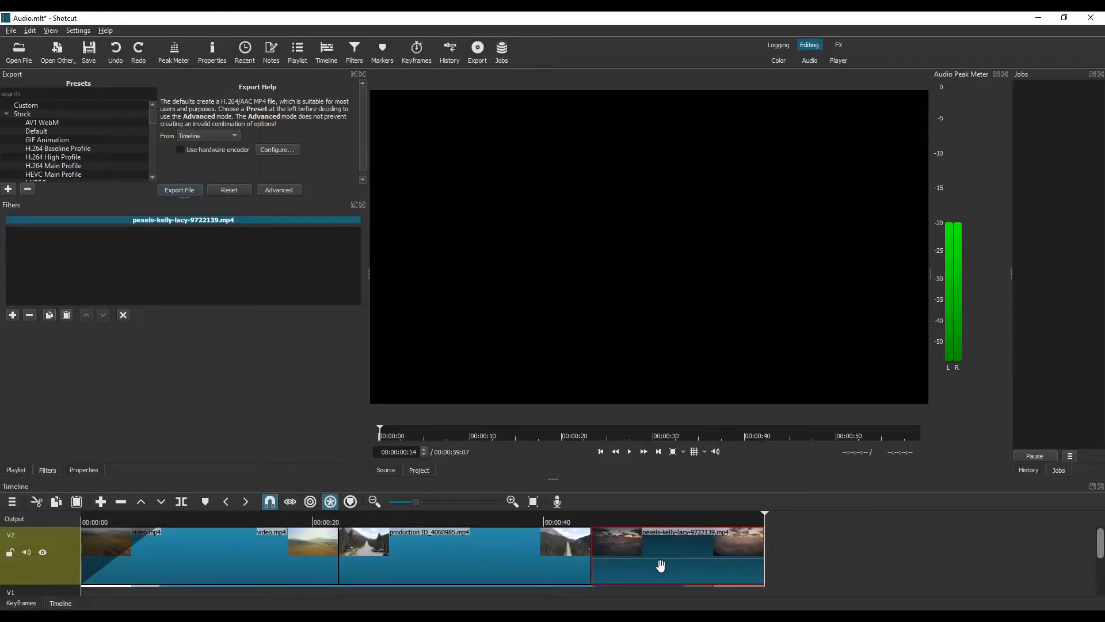
left_click(12, 315)
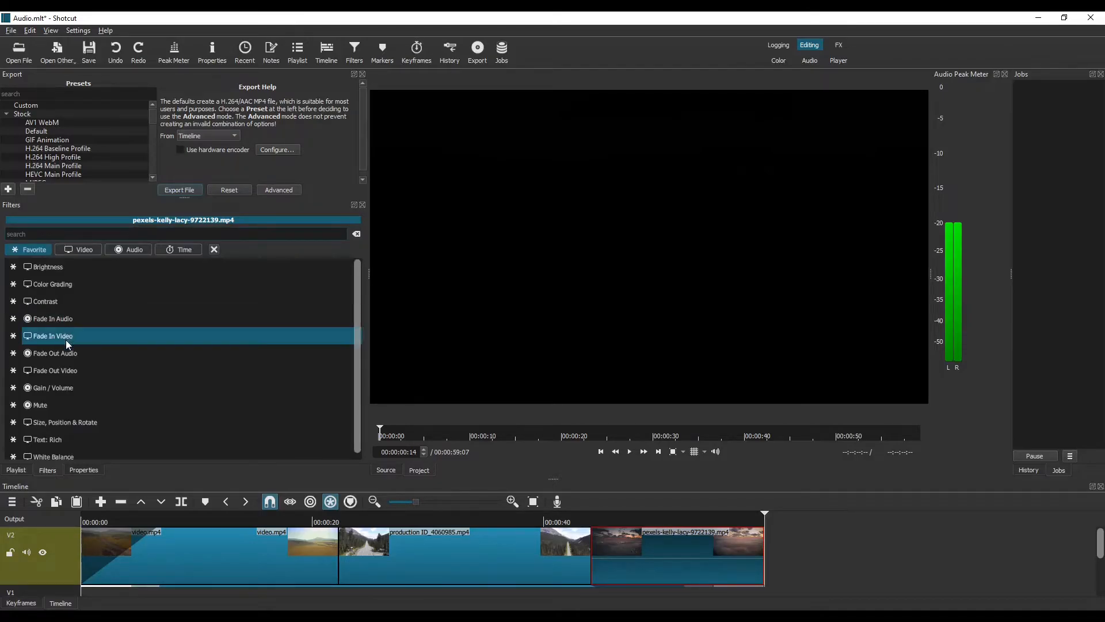
left_click(73, 374)
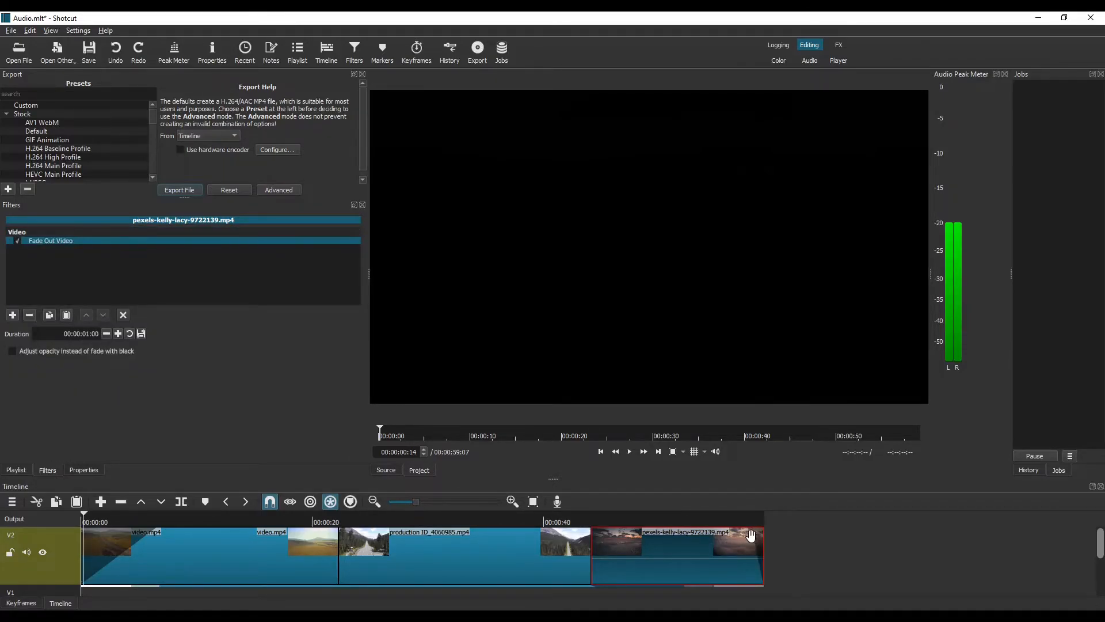
Lengthen the fade-out on pexels-kelly-lacy-9722139.mp4 to about 14 seconds, nearly the whole clip, and play the faded section.
left_click_drag(753, 530, 595, 527)
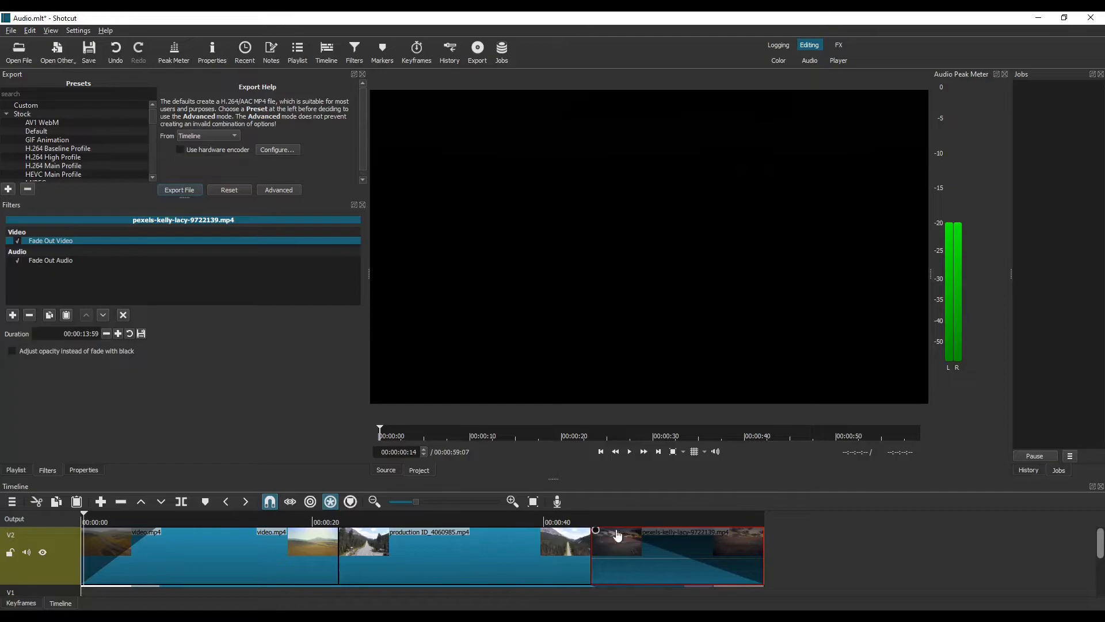
left_click(607, 514)
key("space")
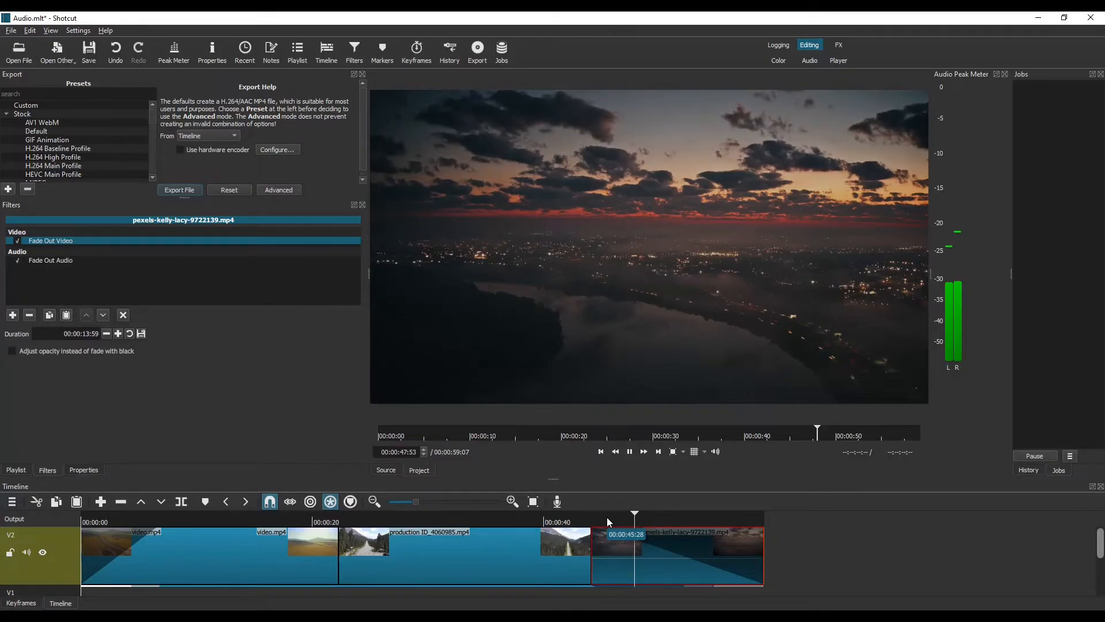
left_click(639, 516)
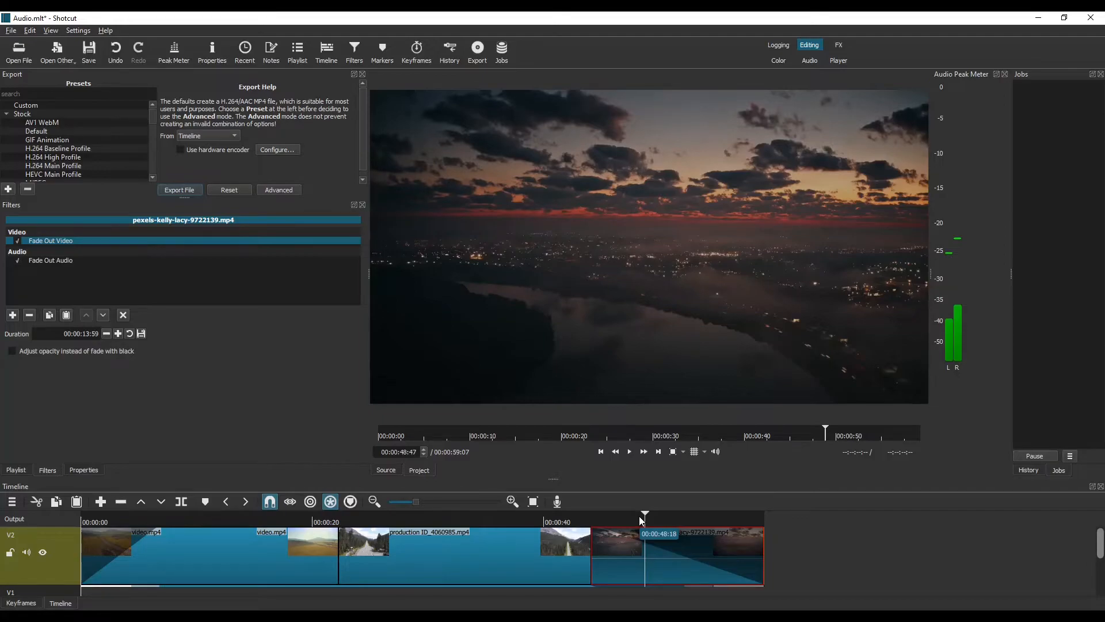
Locate the dip in the music's waveform around 28 seconds and split production ID_4060985.mp4 on V2 at 00:00:28:42.
scroll(418, 524, "down", 3)
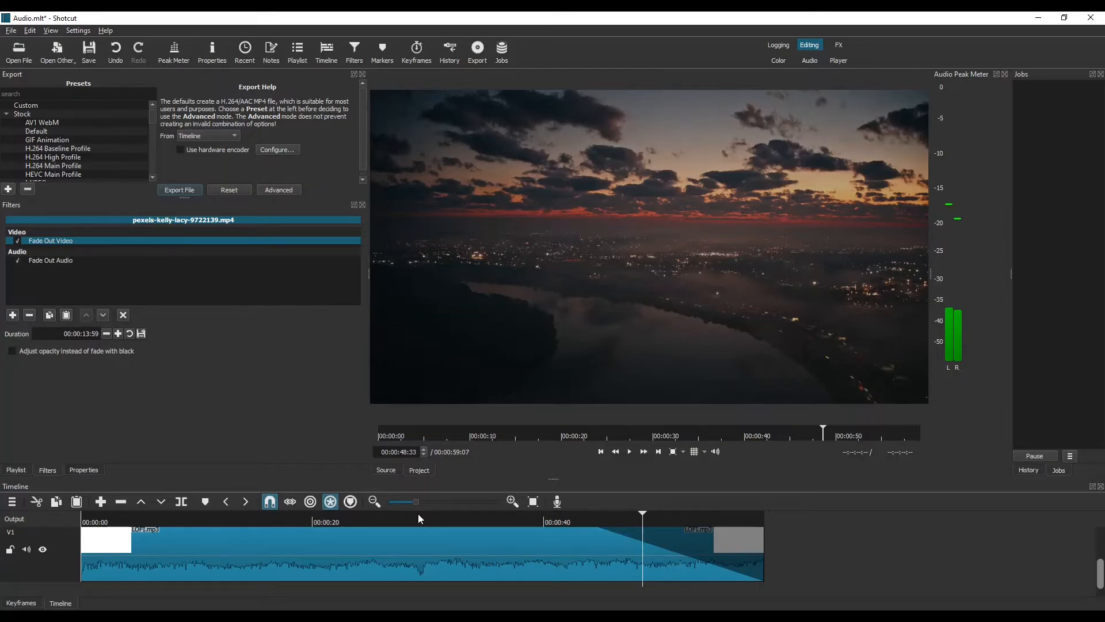
left_click(404, 521)
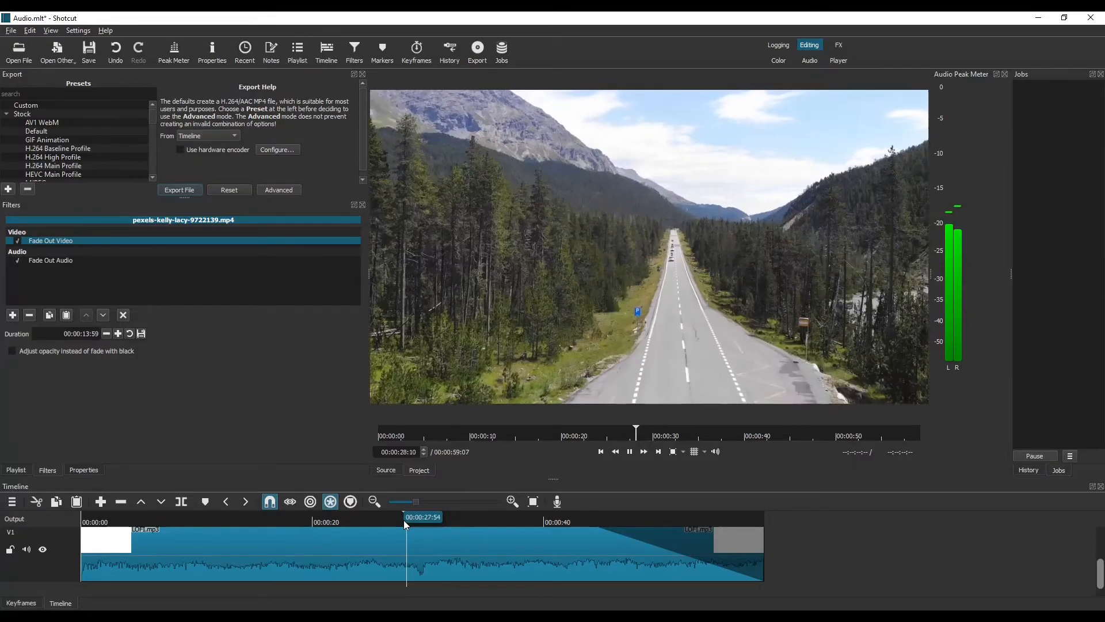
key("space")
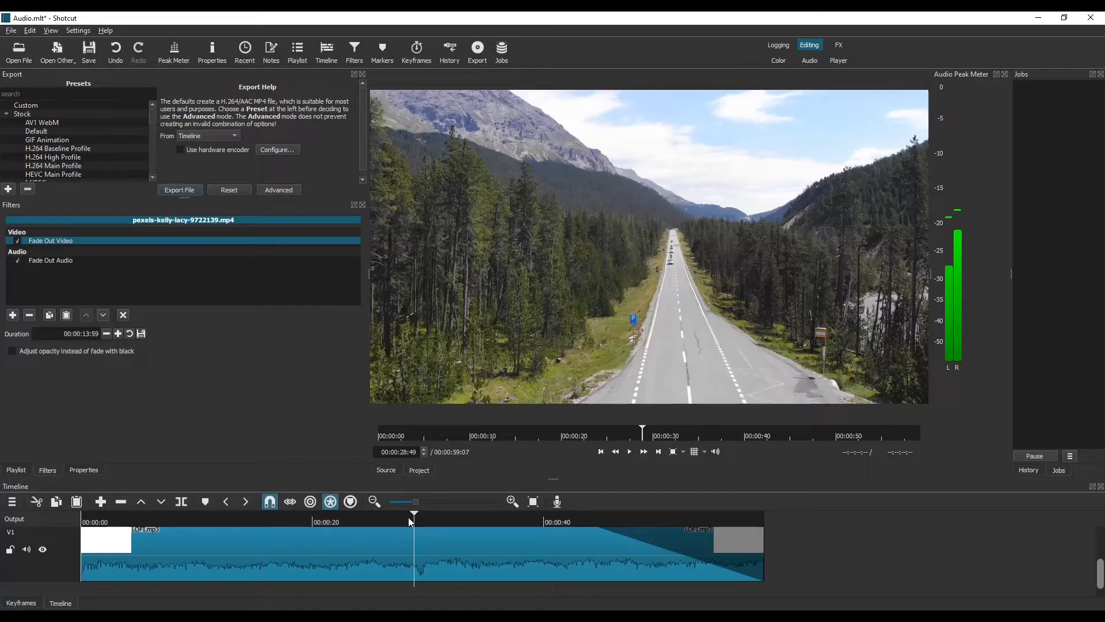
scroll(413, 521, "up", 3)
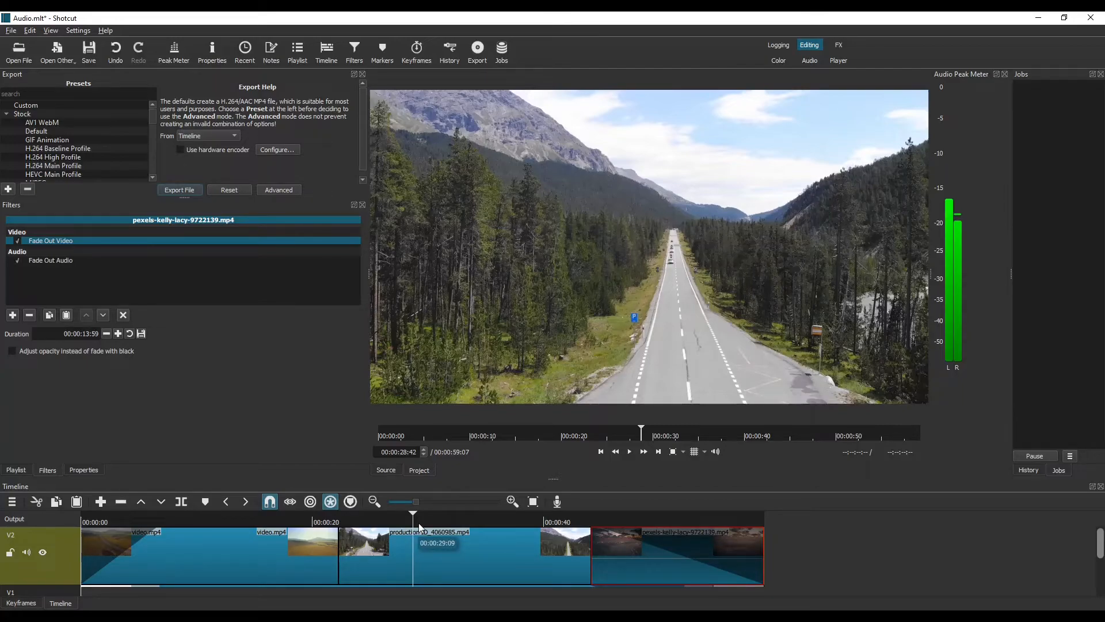
key("s")
Check the music's waveform again and split the rest of production ID_4060985.mp4 on V2 at 00:00:29:45.
scroll(821, 526, "down", 1)
scroll(455, 535, "down", 2)
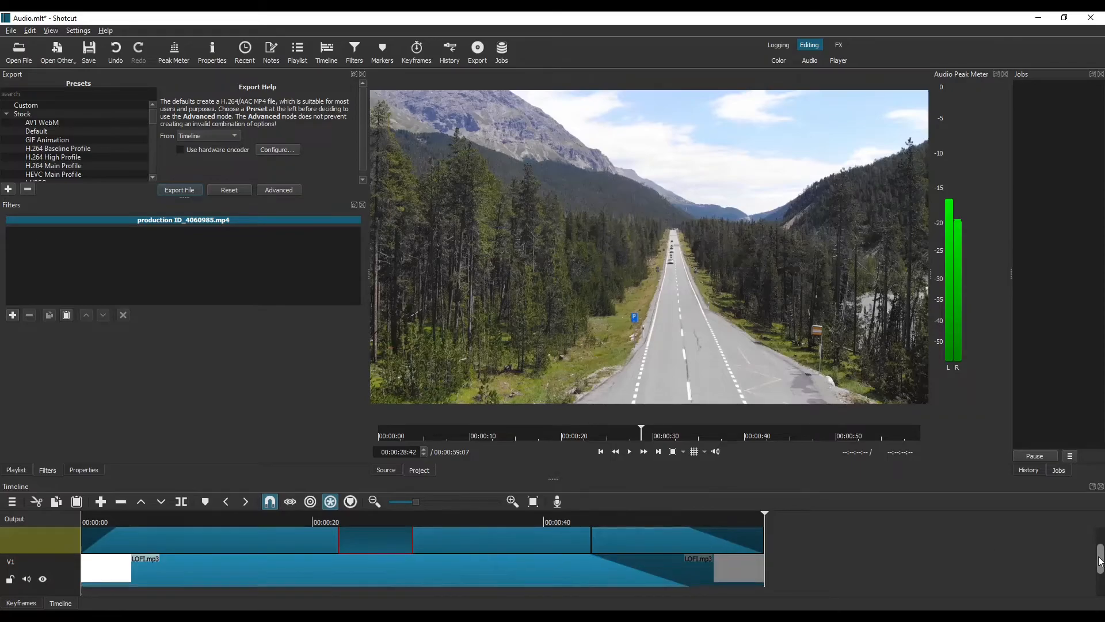
left_click(426, 520)
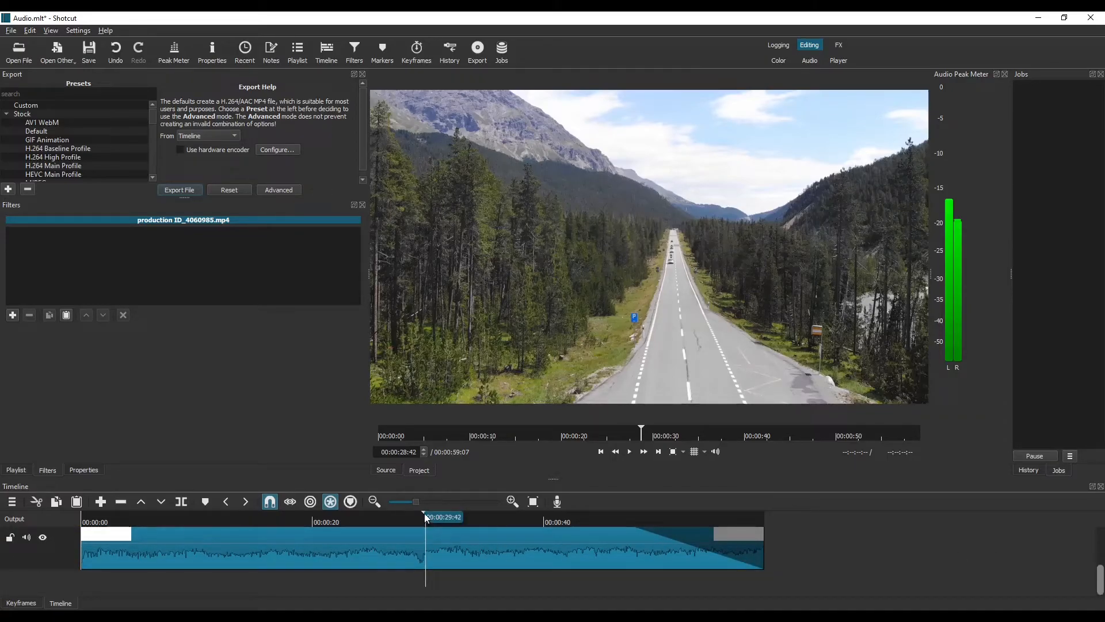
left_click(424, 513)
left_click(426, 511)
scroll(958, 533, "up", 3)
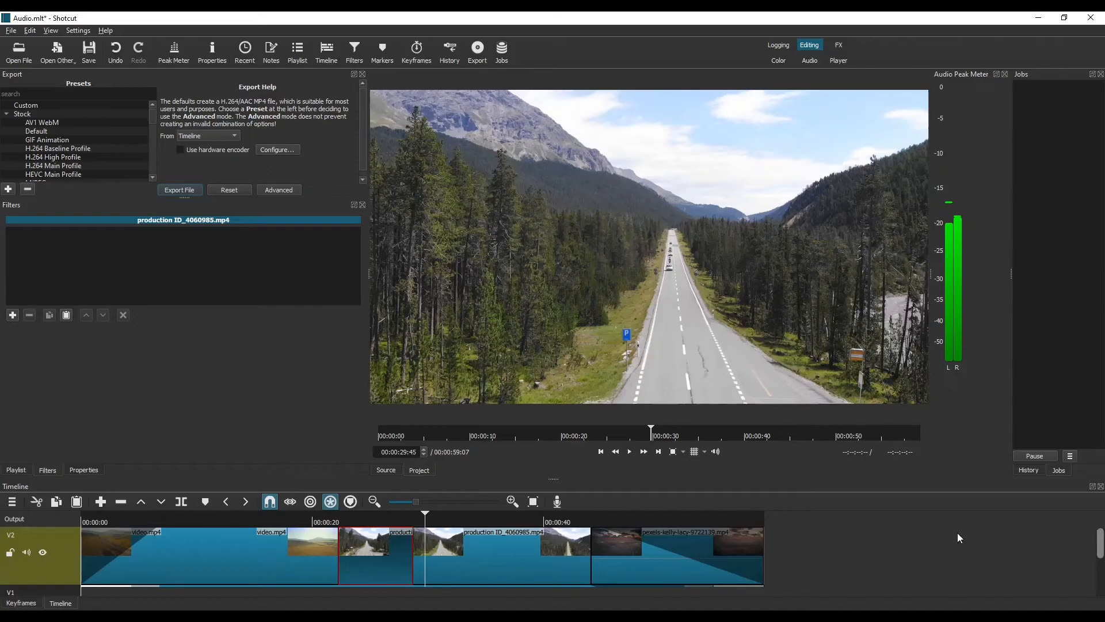
left_click(928, 533)
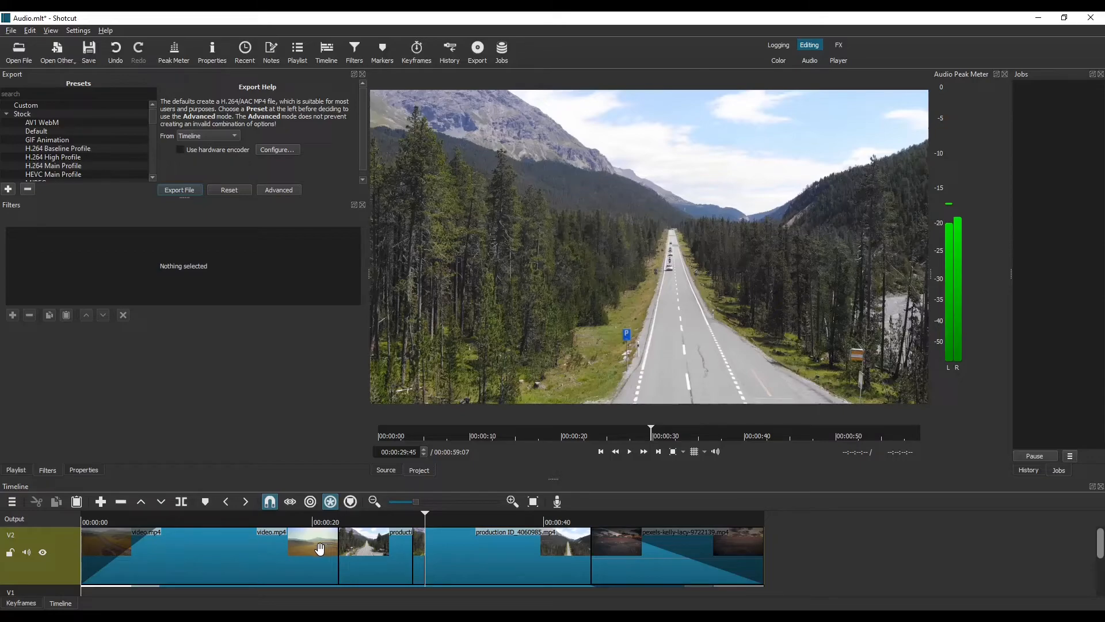
Remove the two pieces of production ID_4060985.mp4 before the playhead, leaving their space empty on V2.
left_click(412, 553)
key("Delete")
left_click(389, 550)
key("Delete")
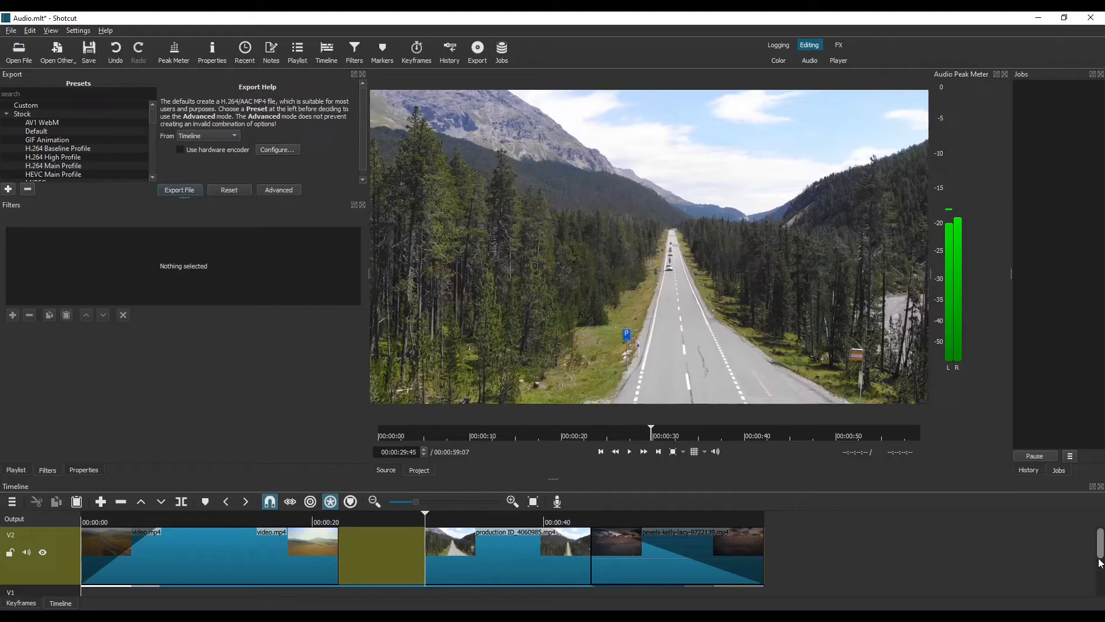
Extend the end of video.mp4 to about 00:00:27:45 and pull the start of production ID_4060985.mp4 slightly earlier, keeping a short gap.
left_click_drag(1100, 551, 1026, 582)
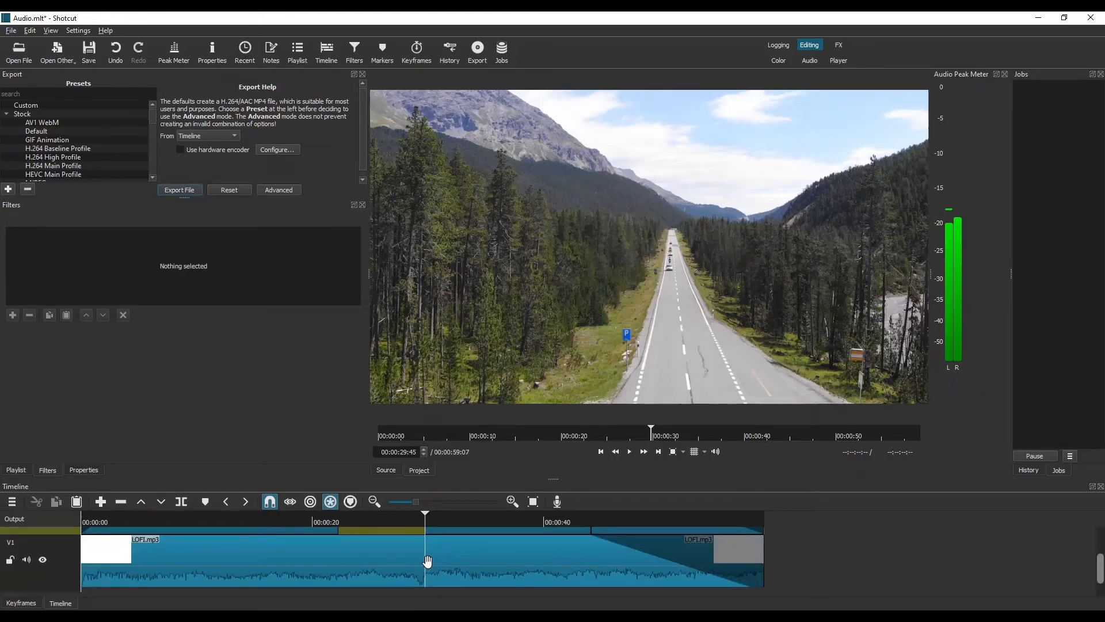
scroll(354, 554, "up", 2)
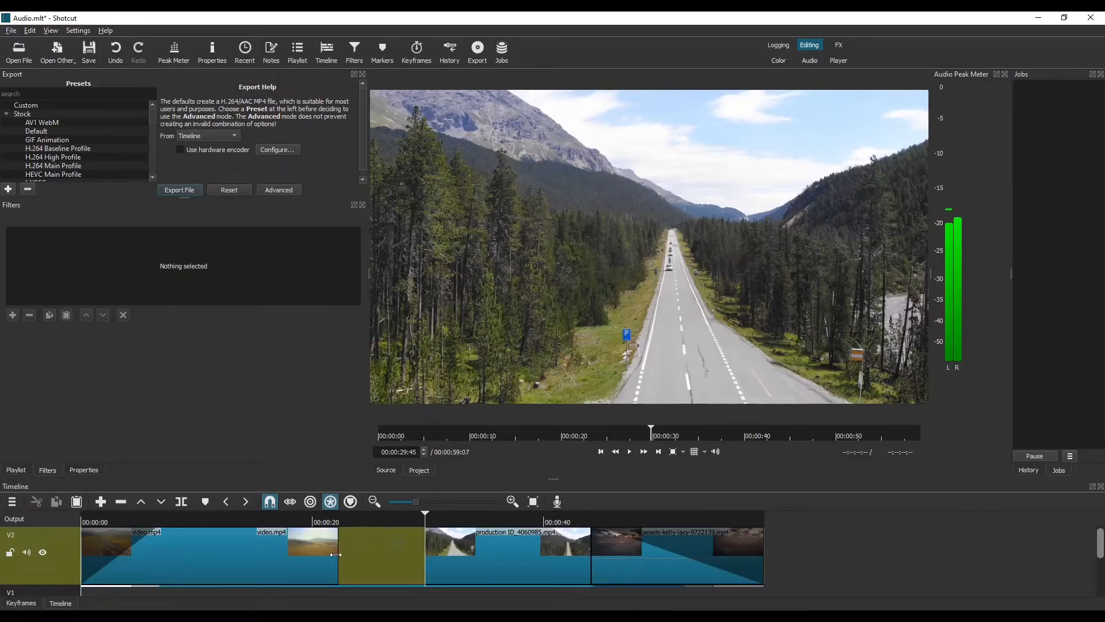
left_click_drag(339, 554, 407, 554)
left_click(404, 520)
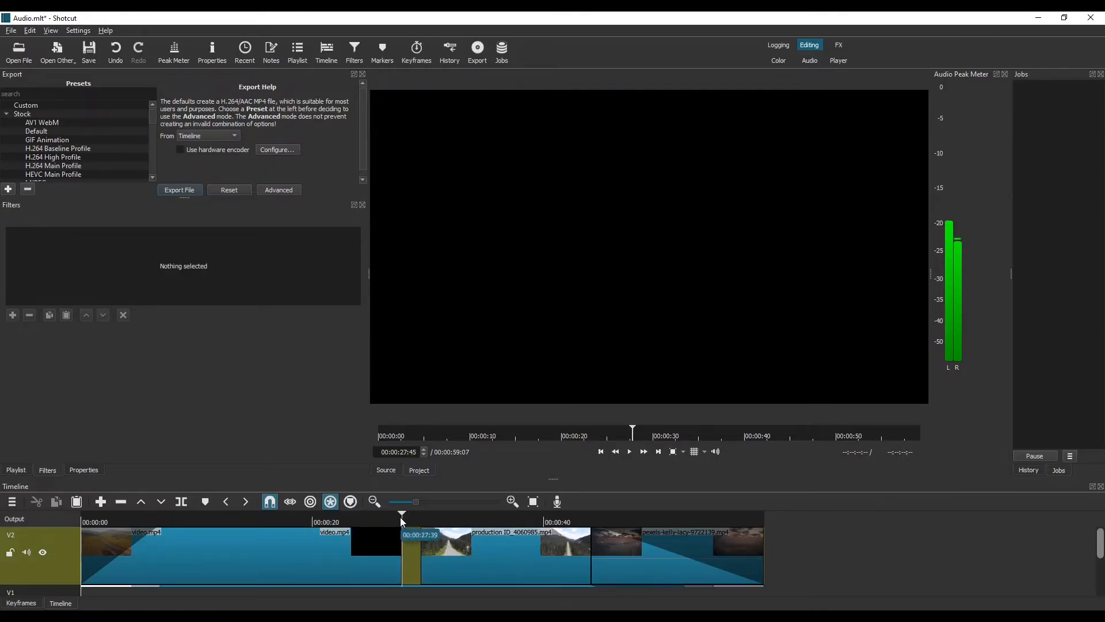
Play the timeline across the short gap between video.mp4 and production ID_4060985.mp4, and return the playhead to just before it.
mouse_move(1100, 543)
left_mouse_down()
mouse_move(1100, 572)
mouse_move(1100, 542)
left_mouse_up()
left_click(387, 517)
key("space")
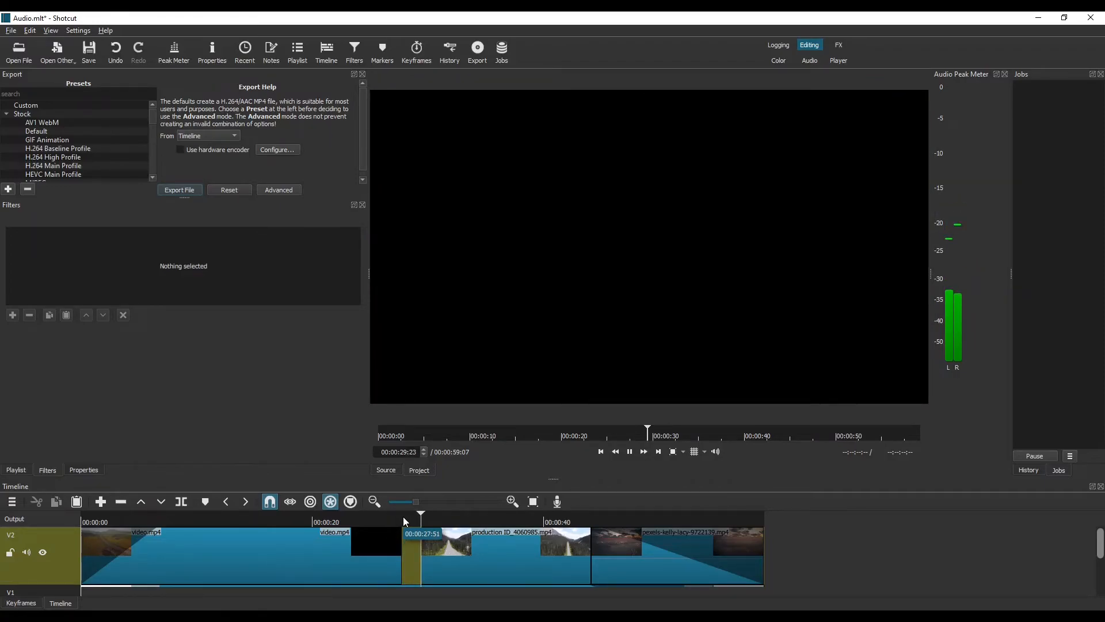
key("space")
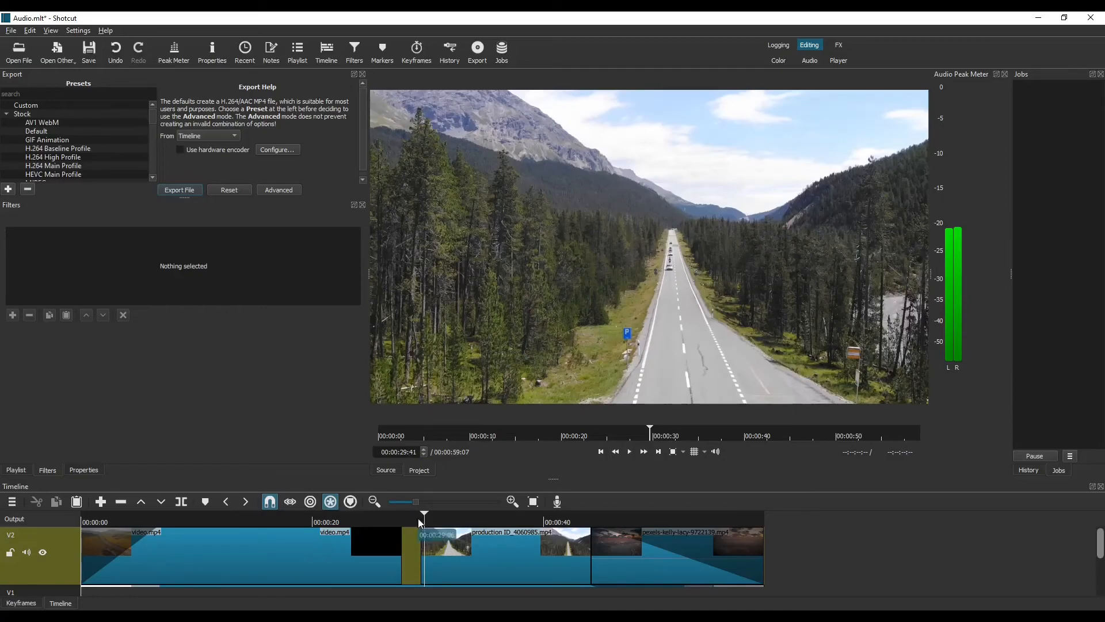
left_click(393, 519)
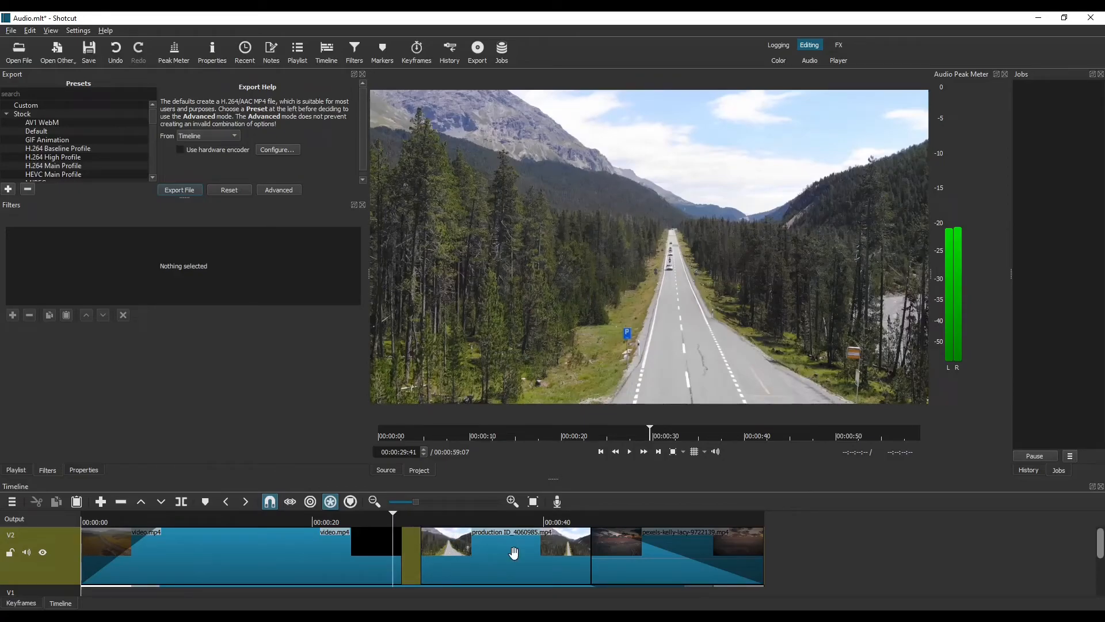